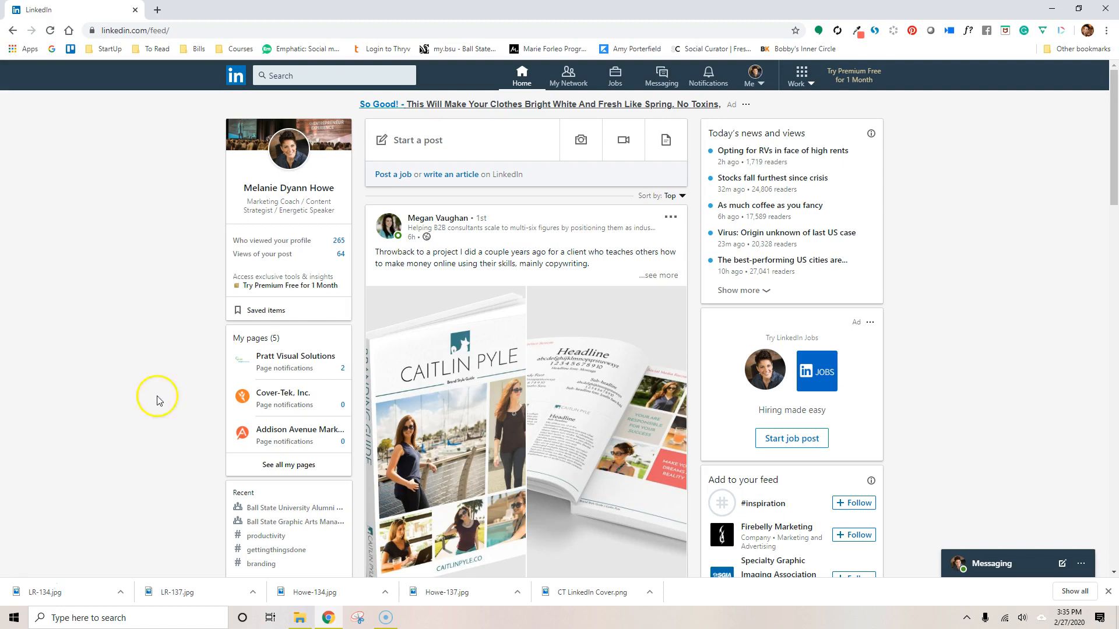
# Open the personal profile and look through its featured content and work experience entries
pyautogui.click(294, 188)
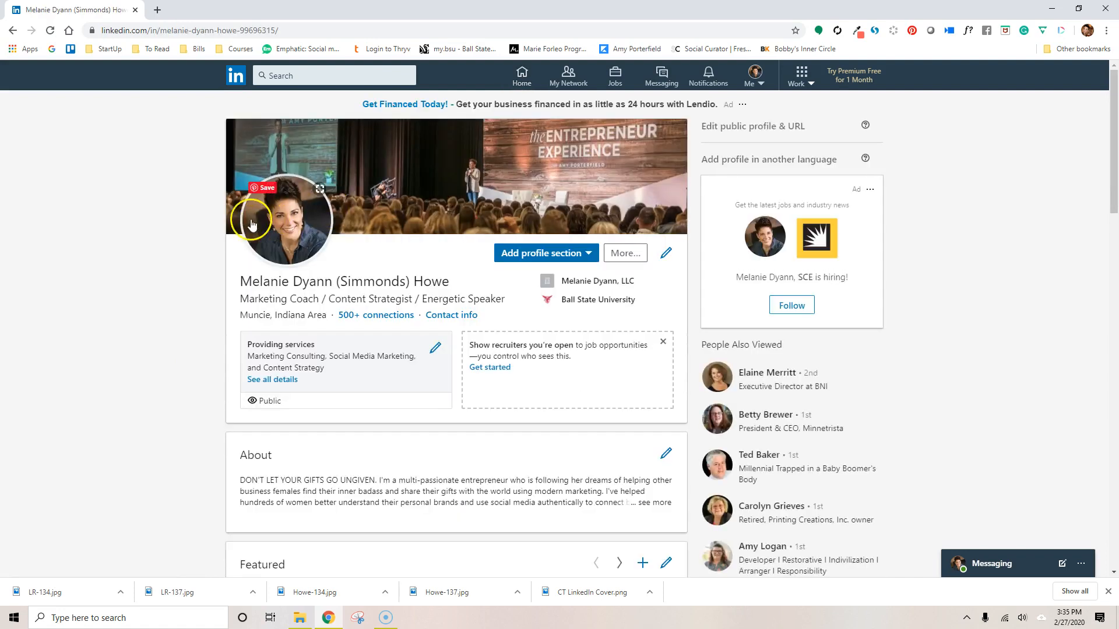
pyautogui.scroll(-1, 188, 278)
pyautogui.scroll(-9, 189, 278)
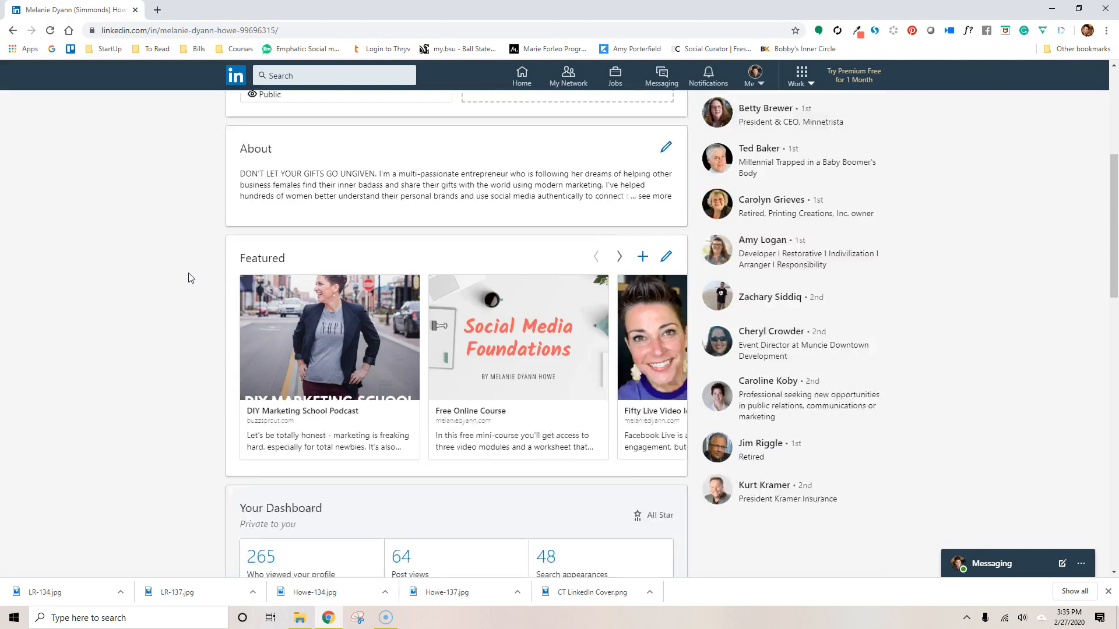
pyautogui.scroll(-5, 188, 278)
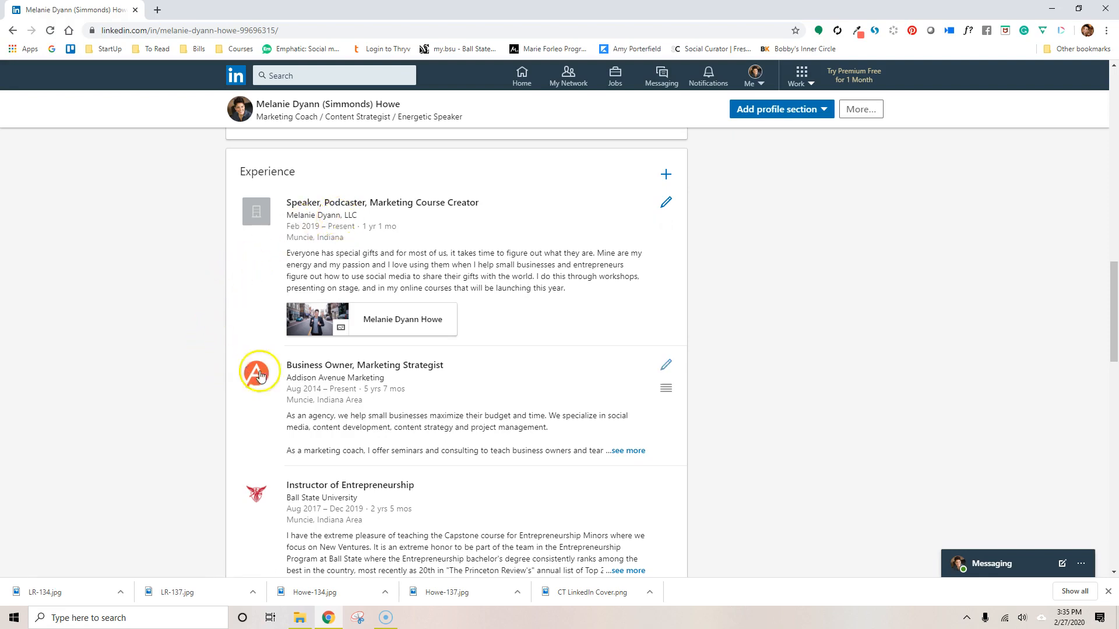
pyautogui.scroll(-5, 284, 388)
pyautogui.scroll(-3, 289, 390)
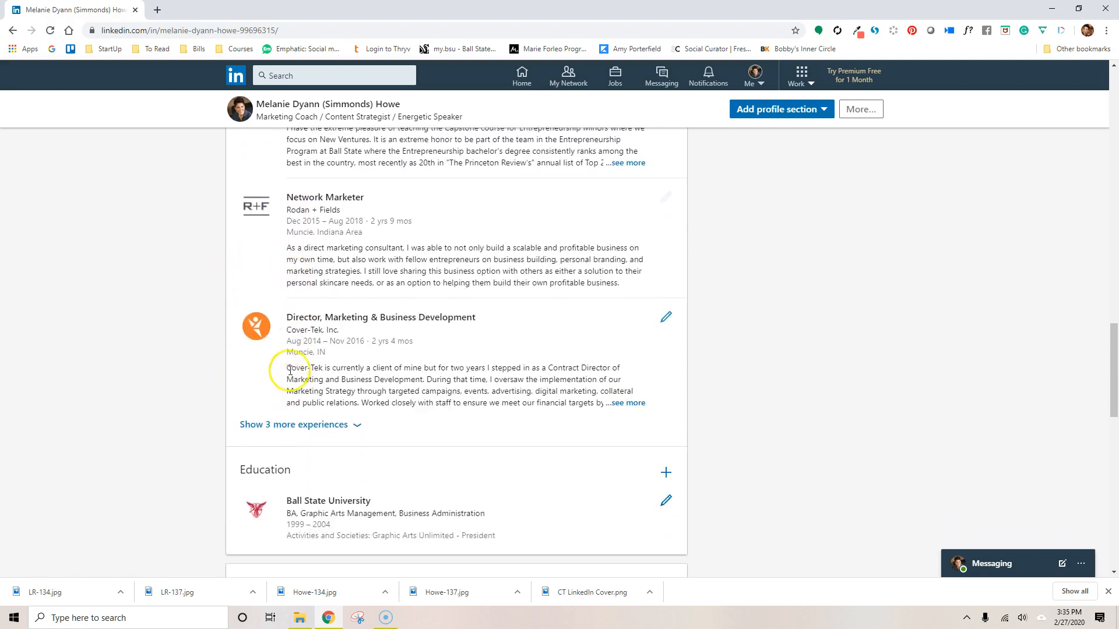
pyautogui.scroll(4, 260, 221)
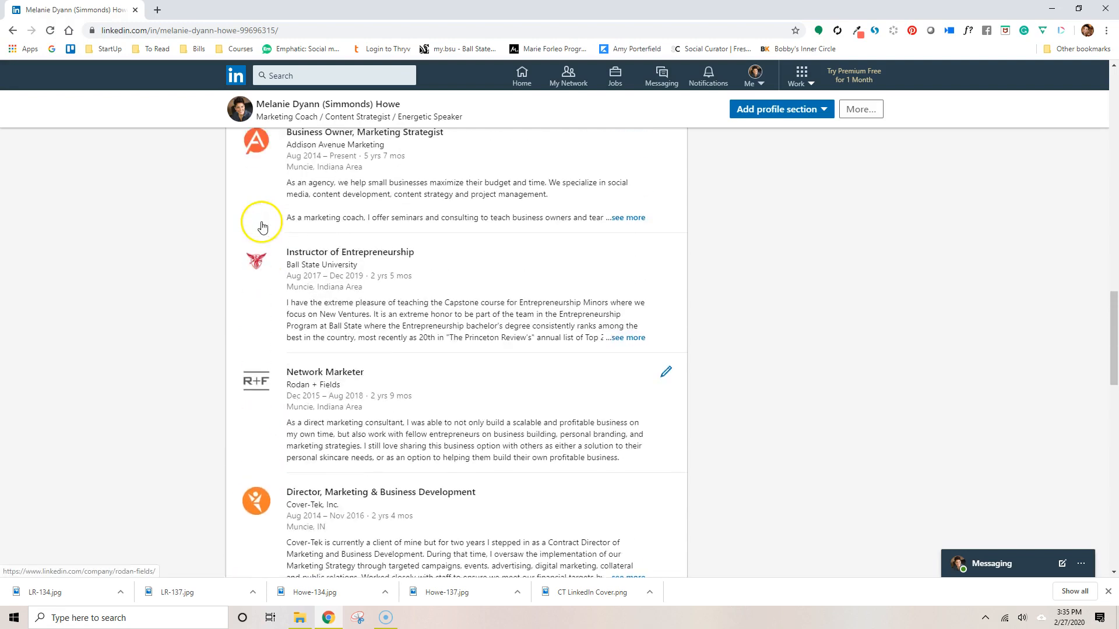
pyautogui.scroll(-4, 257, 254)
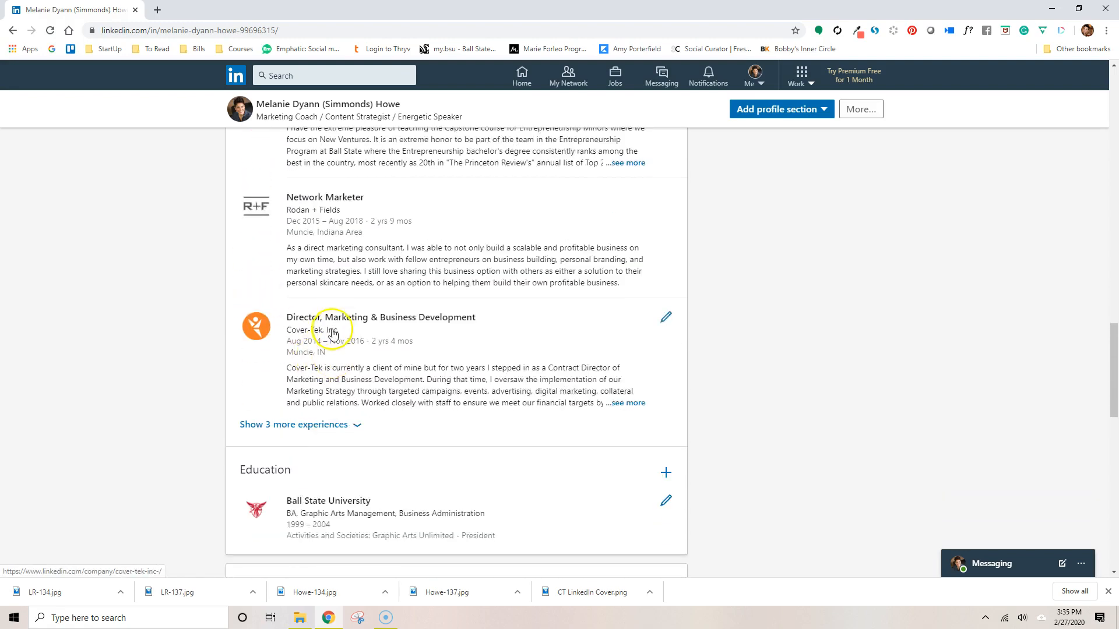
# Open the Cover-Tek, Inc. company page from the experience section and look over its header and recent updates
pyautogui.click(320, 336)
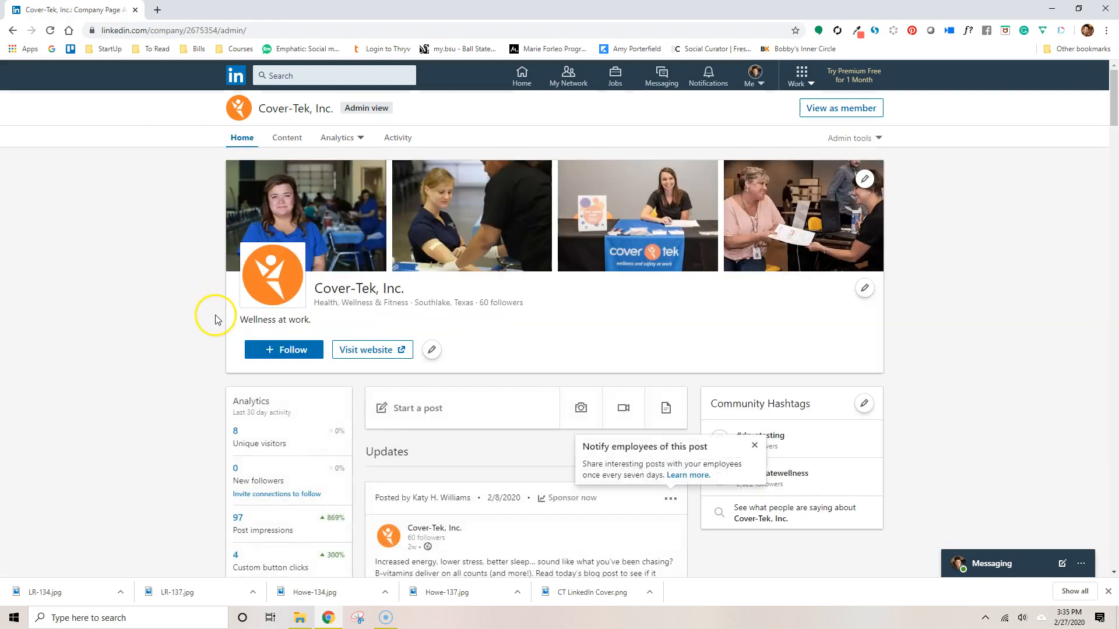
pyautogui.scroll(-3, 398, 383)
pyautogui.scroll(-15, 398, 383)
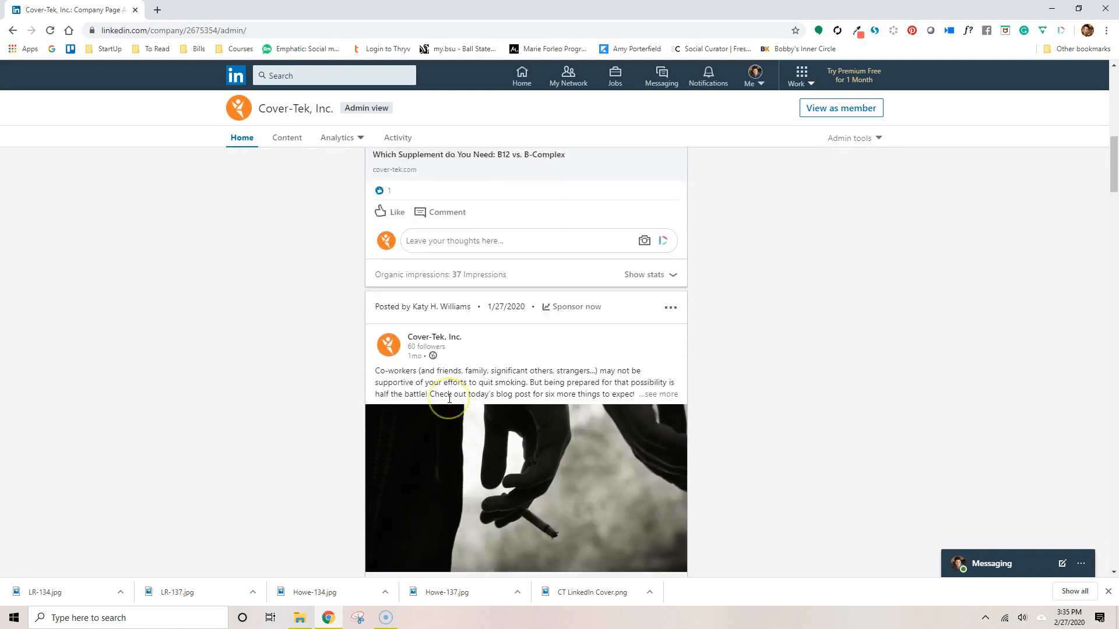
pyautogui.scroll(18, 449, 398)
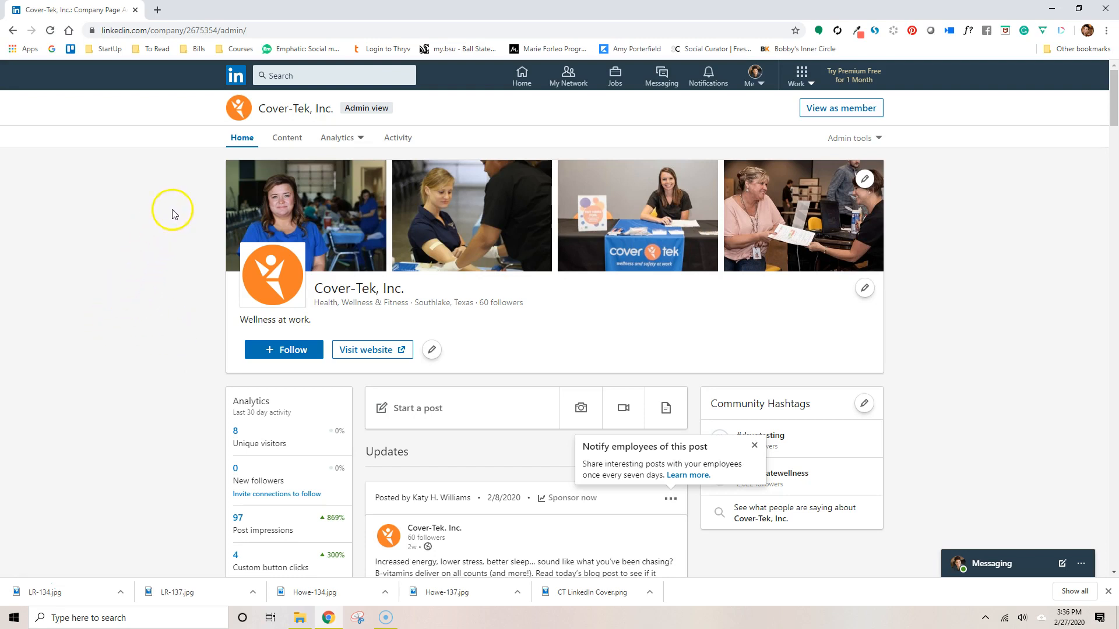
# Check the list of managed pages and start creating a new company page of the Small business type
pyautogui.click(765, 90)
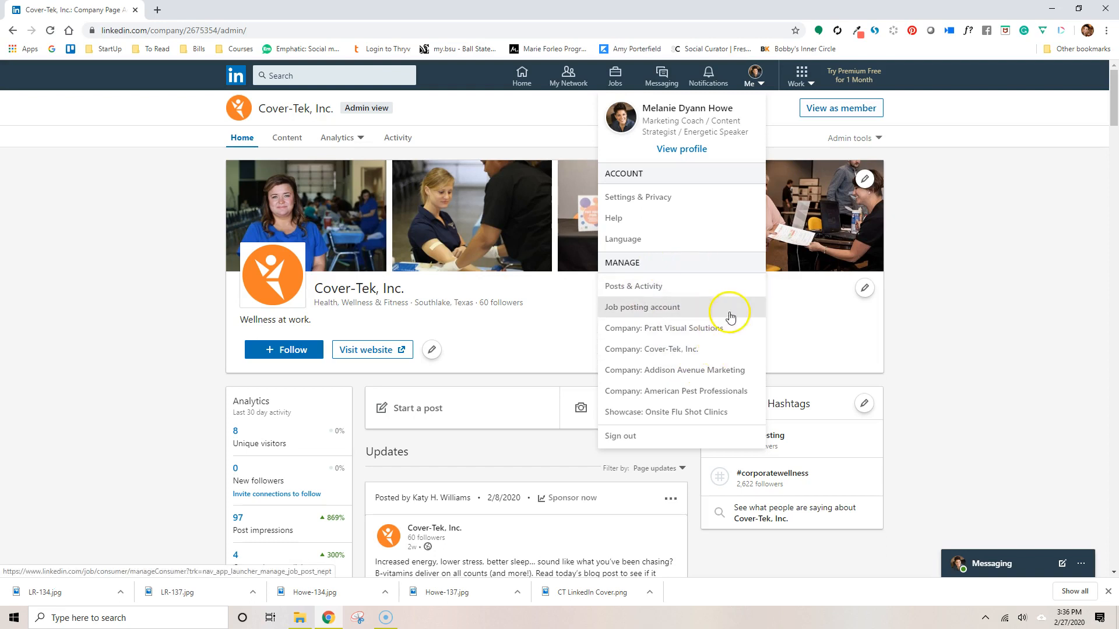
pyautogui.click(813, 88)
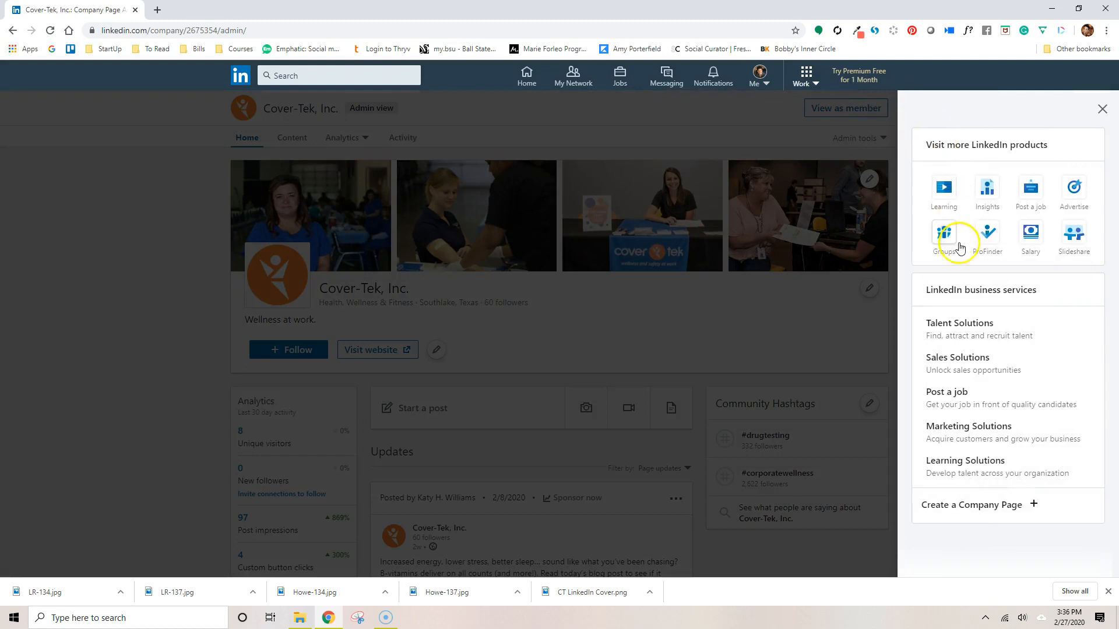
pyautogui.click(1009, 513)
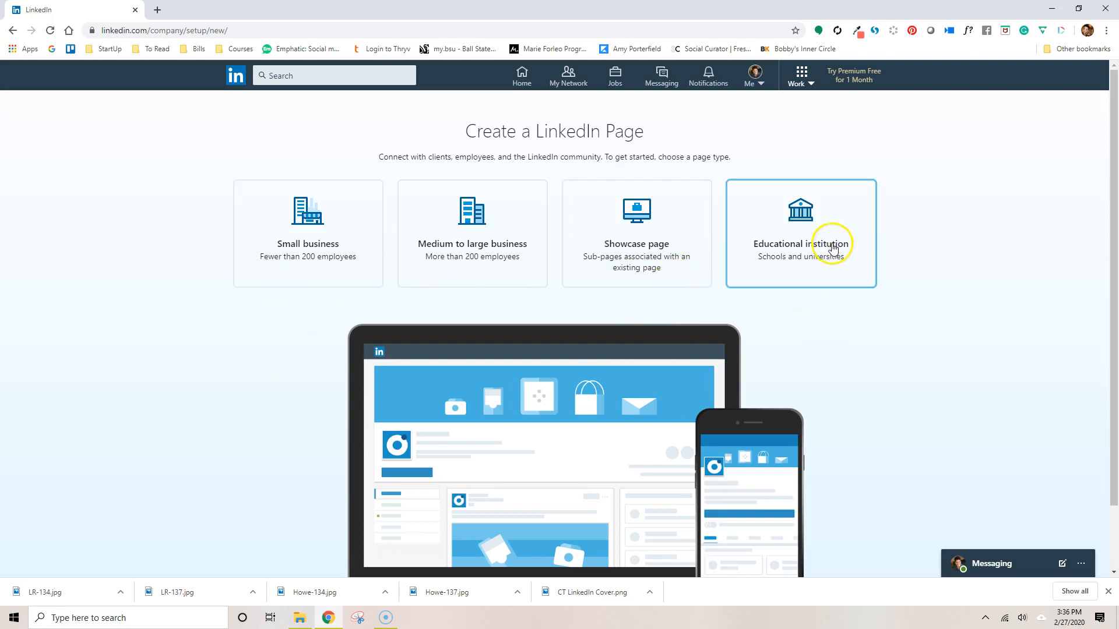
pyautogui.click(307, 255)
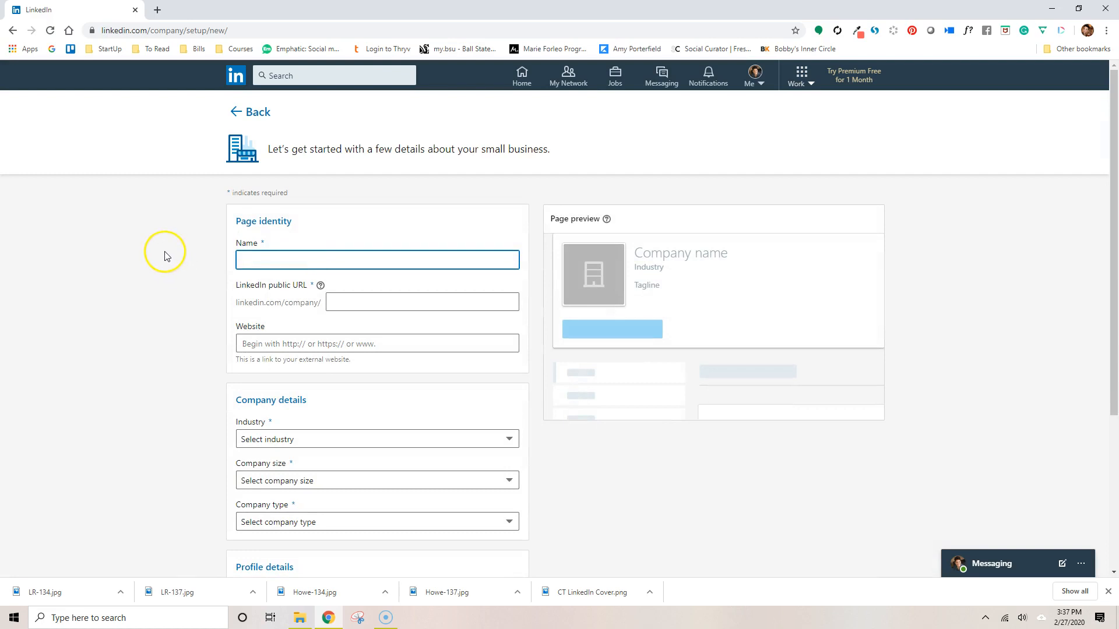
# Enter the LLC's name as the page name and fill in the website with the address copied from the business's own site
pyautogui.click(285, 262)
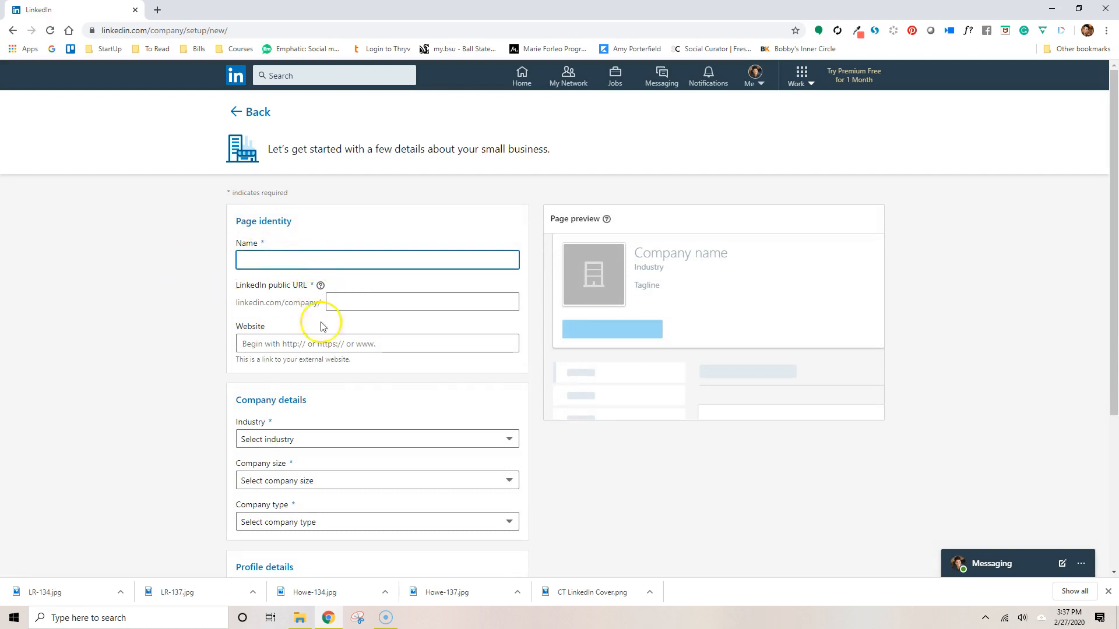
pyautogui.write('Melanie Dyann, LLC')
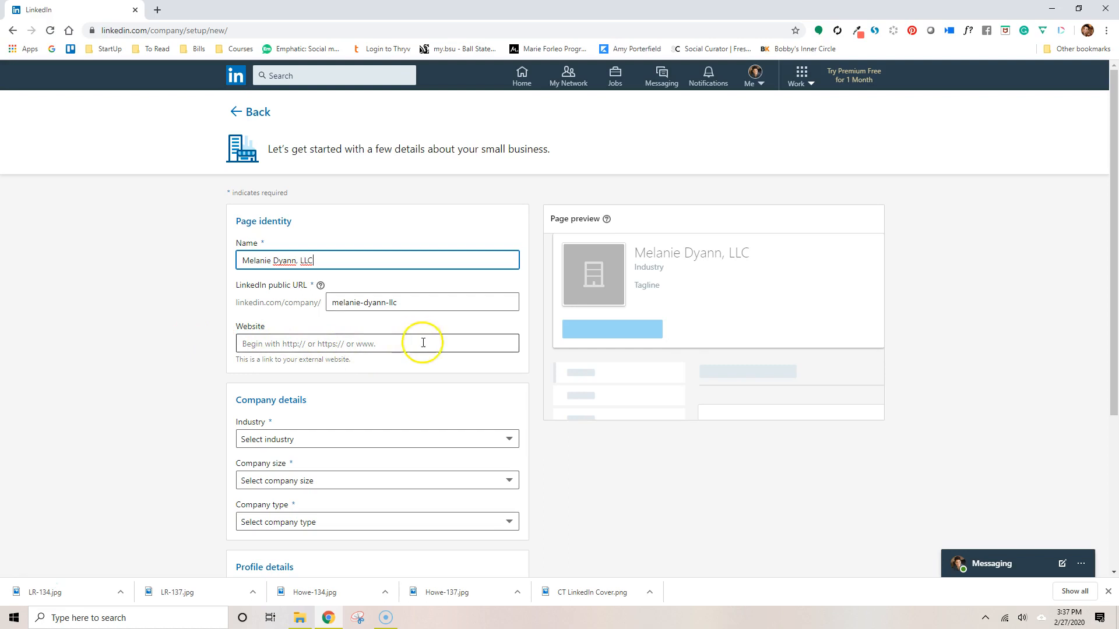
pyautogui.click(157, 11)
pyautogui.write('melanie')
pyautogui.press('Return')
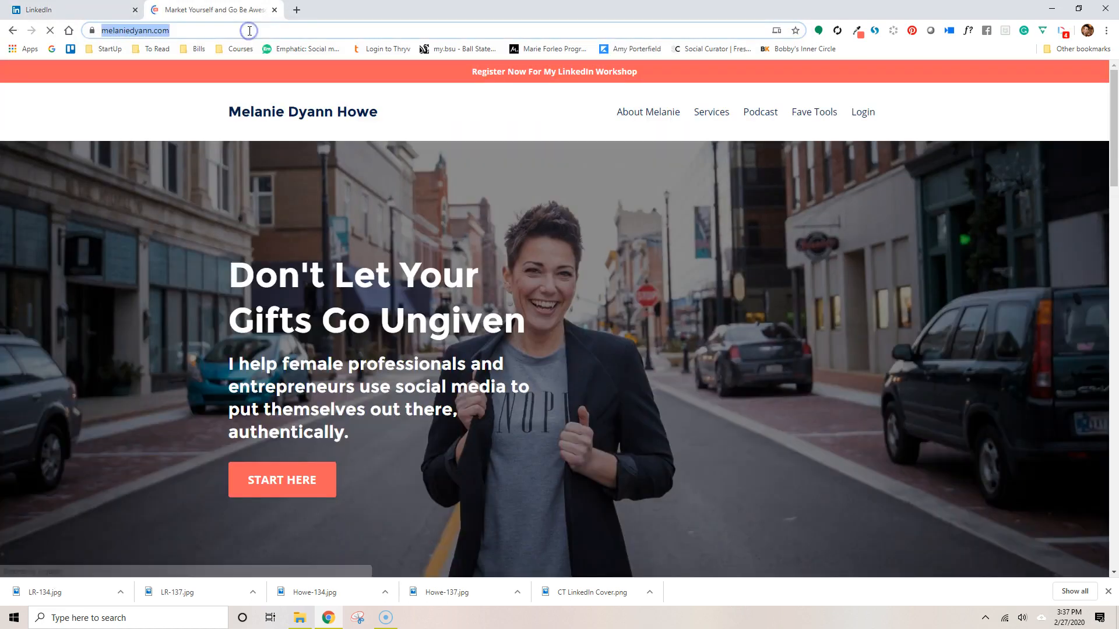
pyautogui.hotkey('ctrl', 'c')
pyautogui.click(113, 10)
pyautogui.click(373, 343)
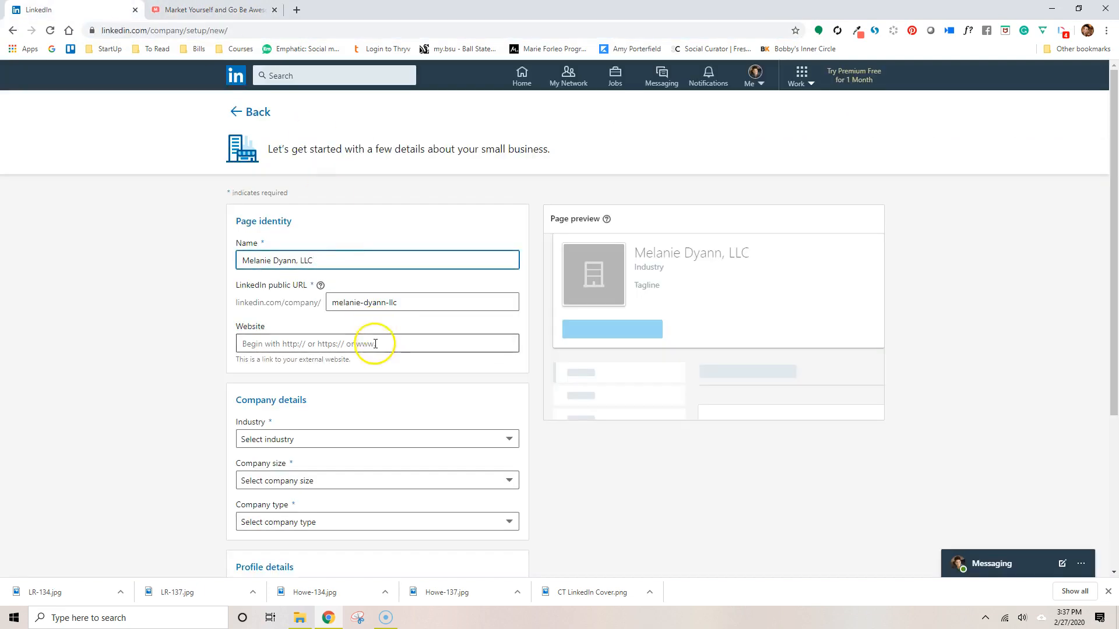
pyautogui.hotkey('ctrl', 'v')
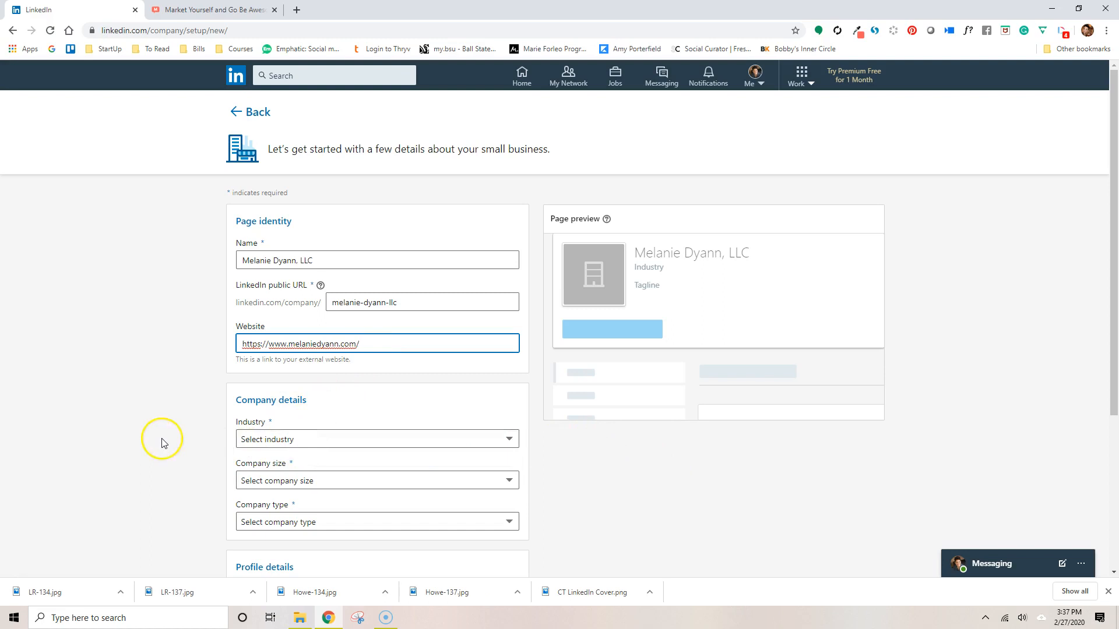
# Set the company's industry to Marketing & Advertising
pyautogui.scroll(-4, 159, 442)
pyautogui.scroll(2, 344, 303)
pyautogui.click(337, 327)
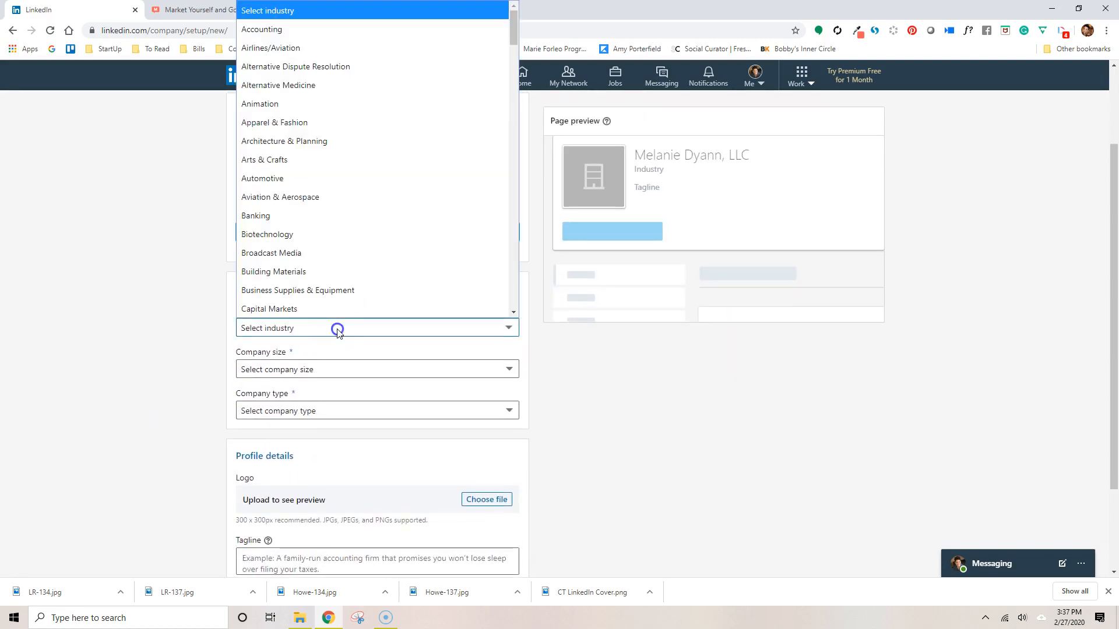
pyautogui.scroll(-6, 354, 114)
pyautogui.scroll(-4, 354, 113)
pyautogui.scroll(-4, 361, 113)
pyautogui.scroll(-2, 373, 113)
pyautogui.scroll(-8, 373, 113)
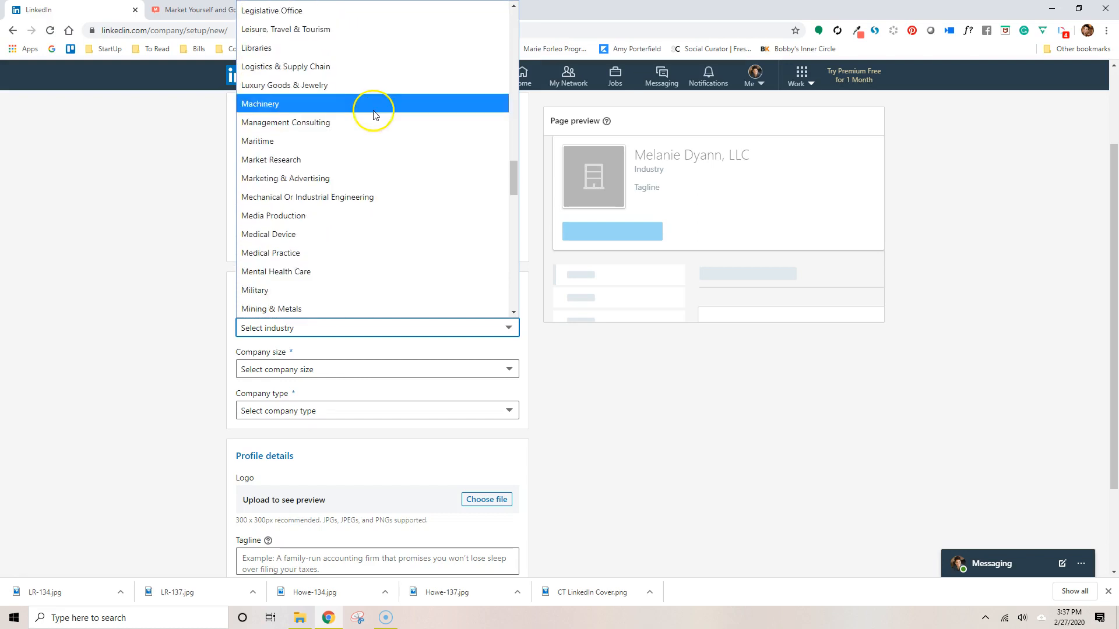
pyautogui.click(309, 179)
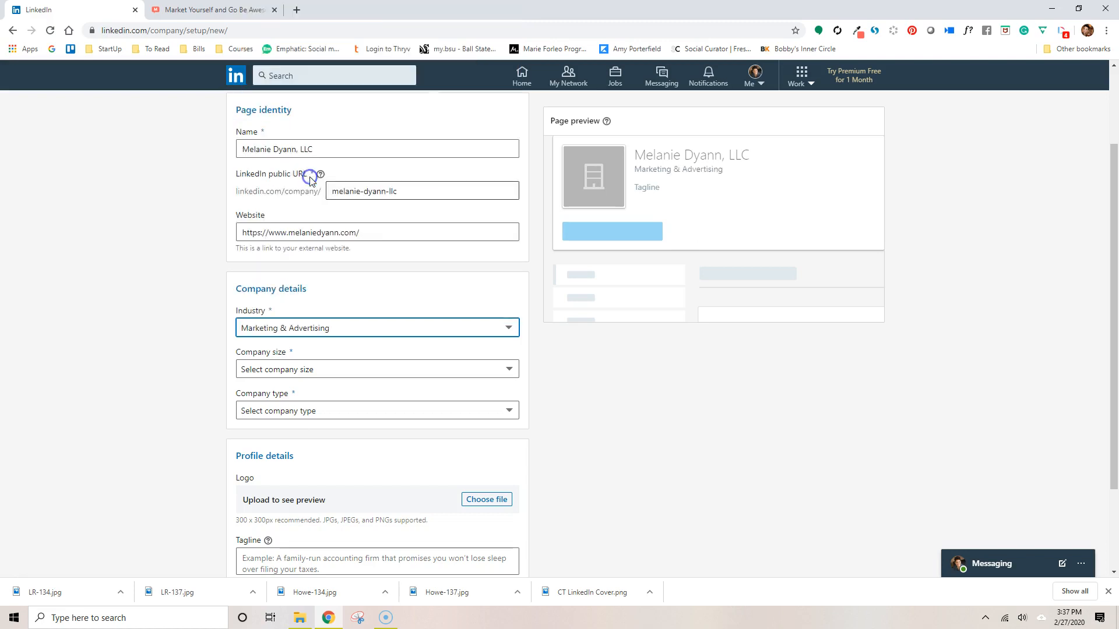
# Set the company size to 0–1 employees and the company type to Self-employed
pyautogui.click(305, 372)
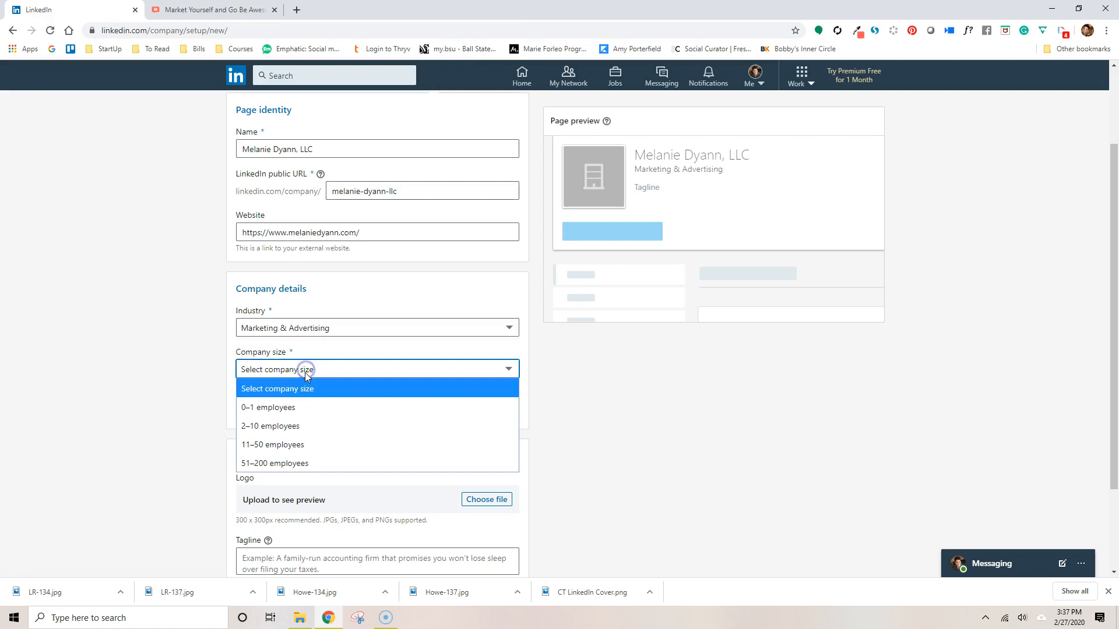
pyautogui.click(297, 411)
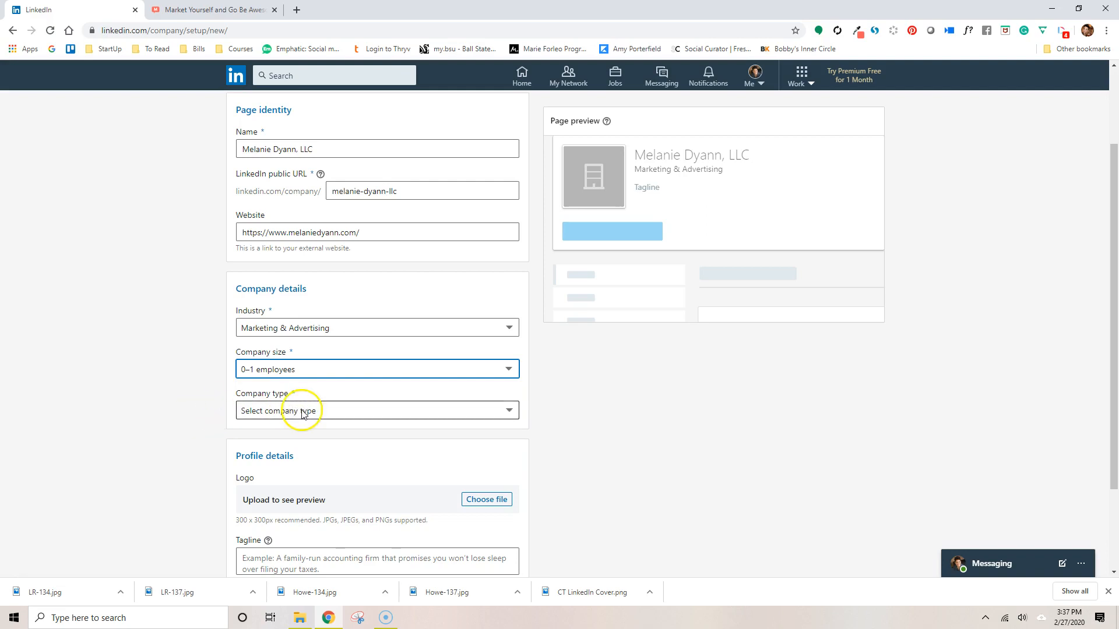
pyautogui.click(301, 411)
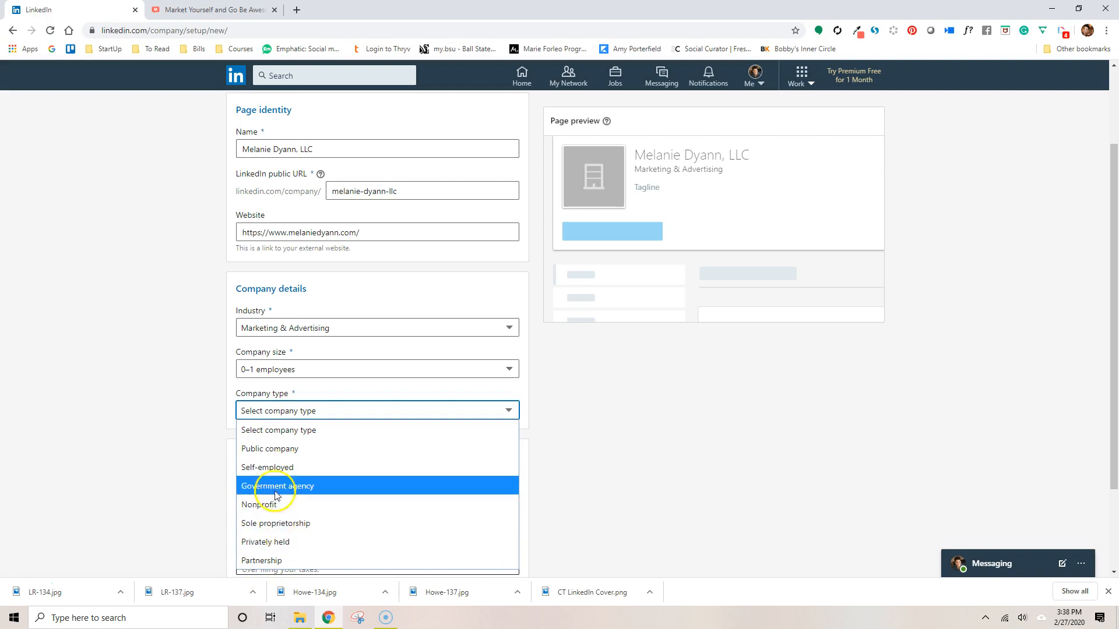
pyautogui.click(275, 469)
pyautogui.click(152, 495)
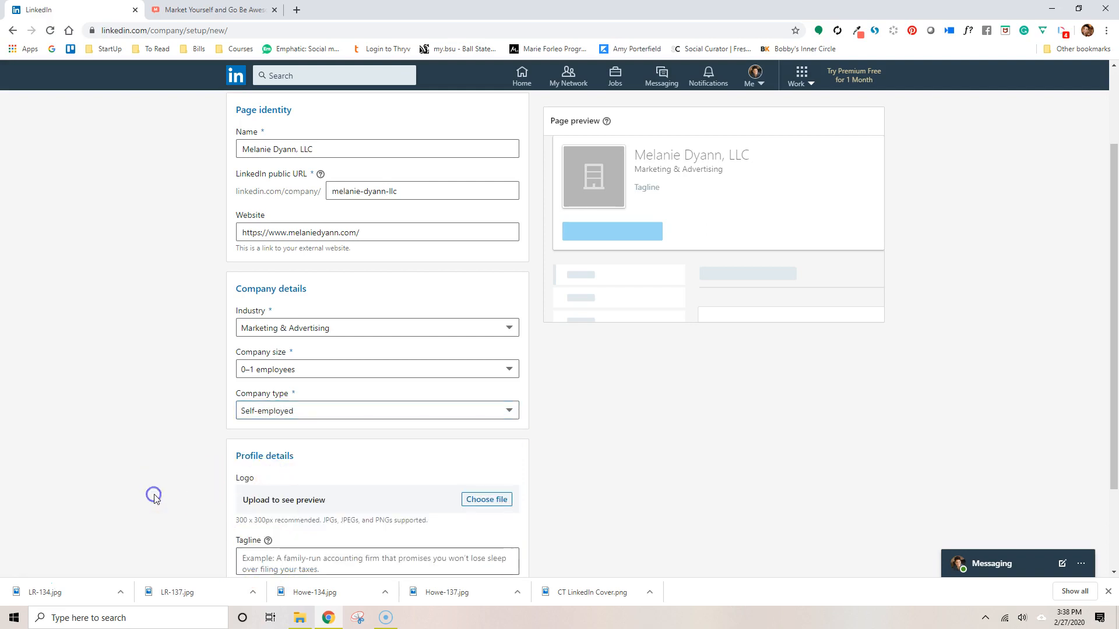
# Upload the M Logo image from the personal brand folder in Google Drive as the page logo
pyautogui.scroll(-2, 155, 499)
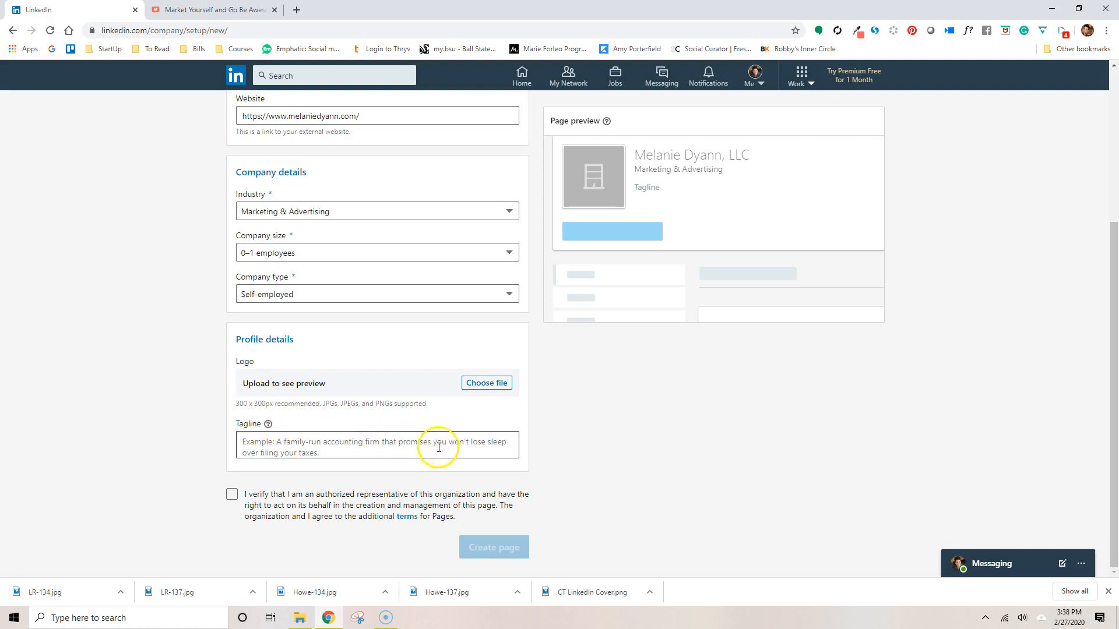
pyautogui.click(492, 387)
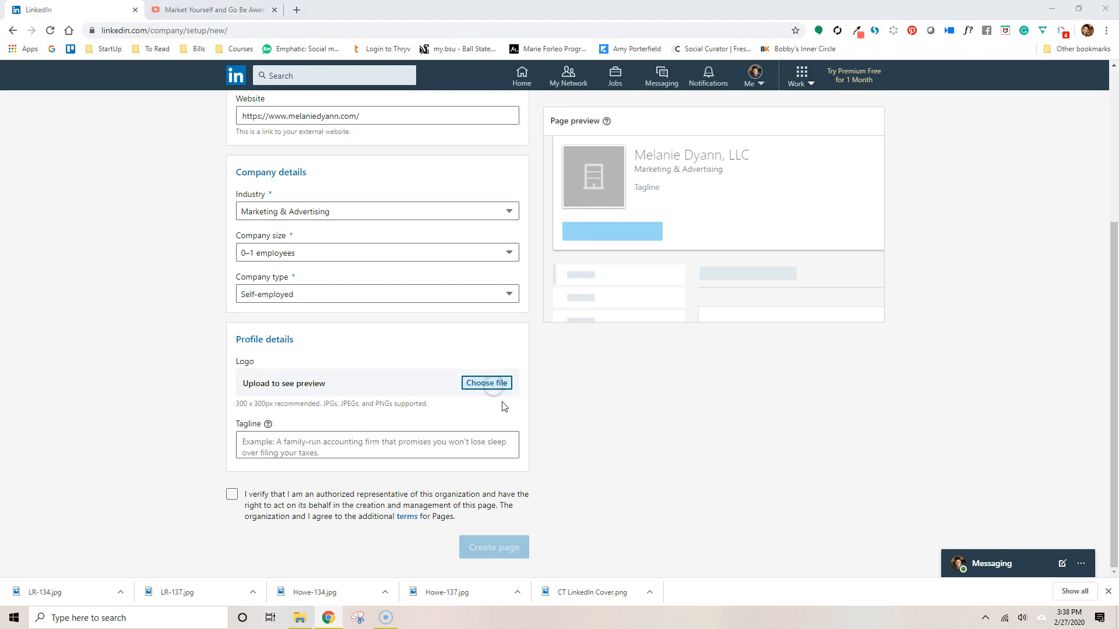
pyautogui.scroll(3, 67, 137)
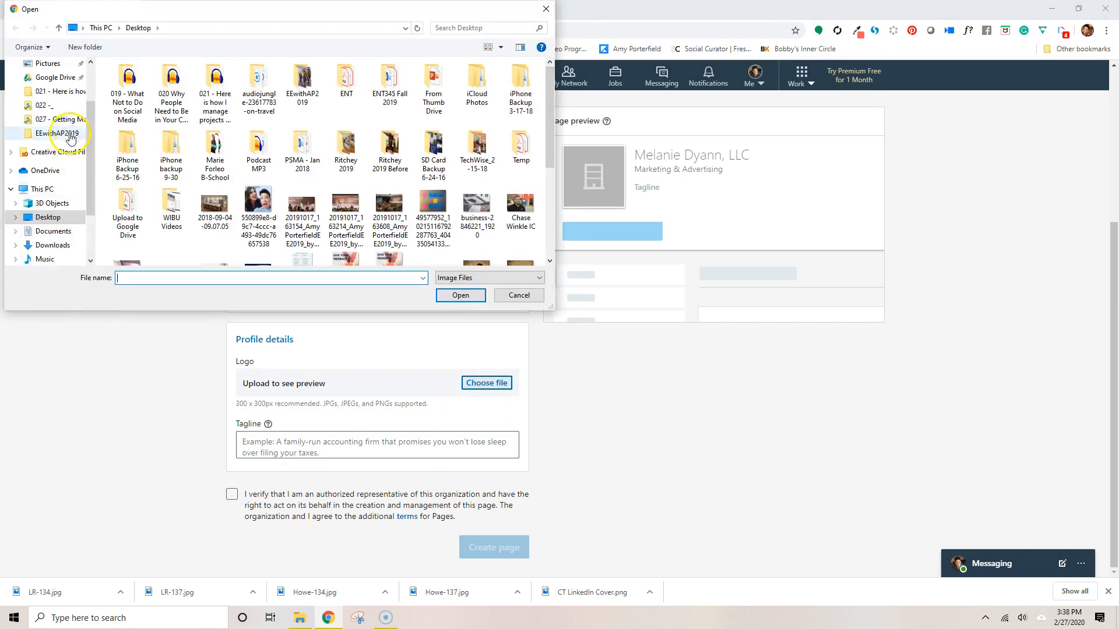
pyautogui.click(59, 120)
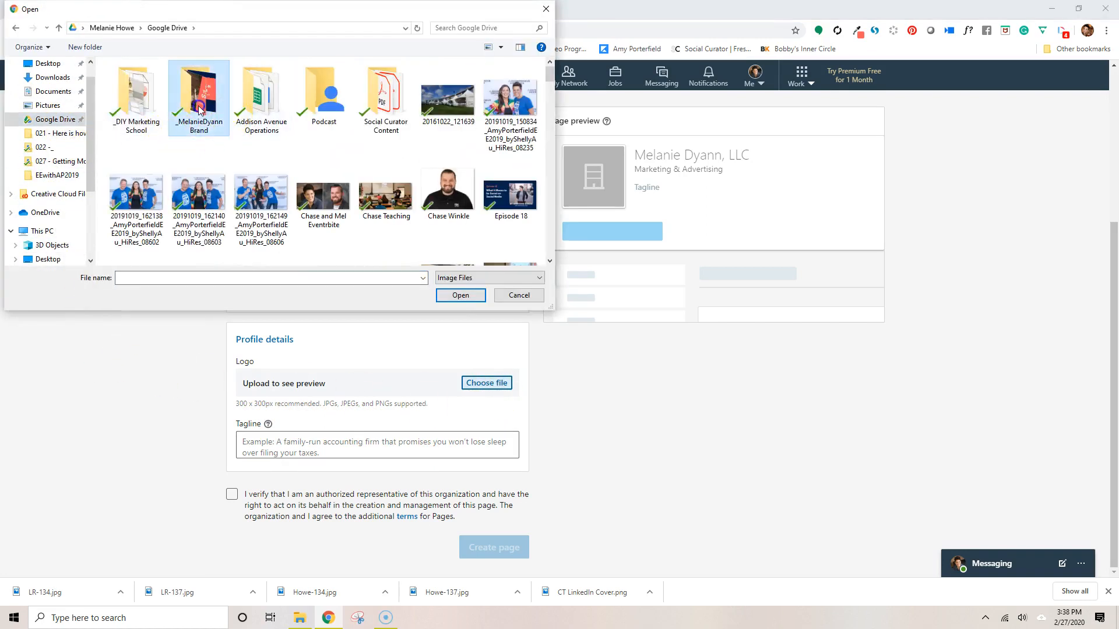
pyautogui.doubleClick(229, 128)
pyautogui.scroll(-5, 300, 135)
pyautogui.scroll(-6, 301, 137)
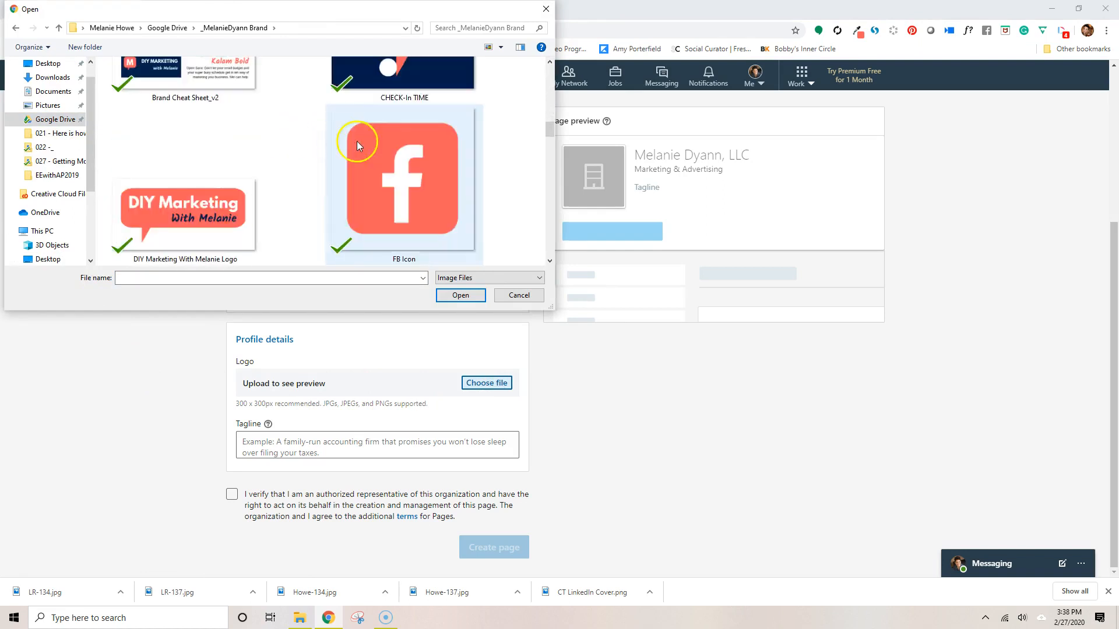
pyautogui.click(408, 193)
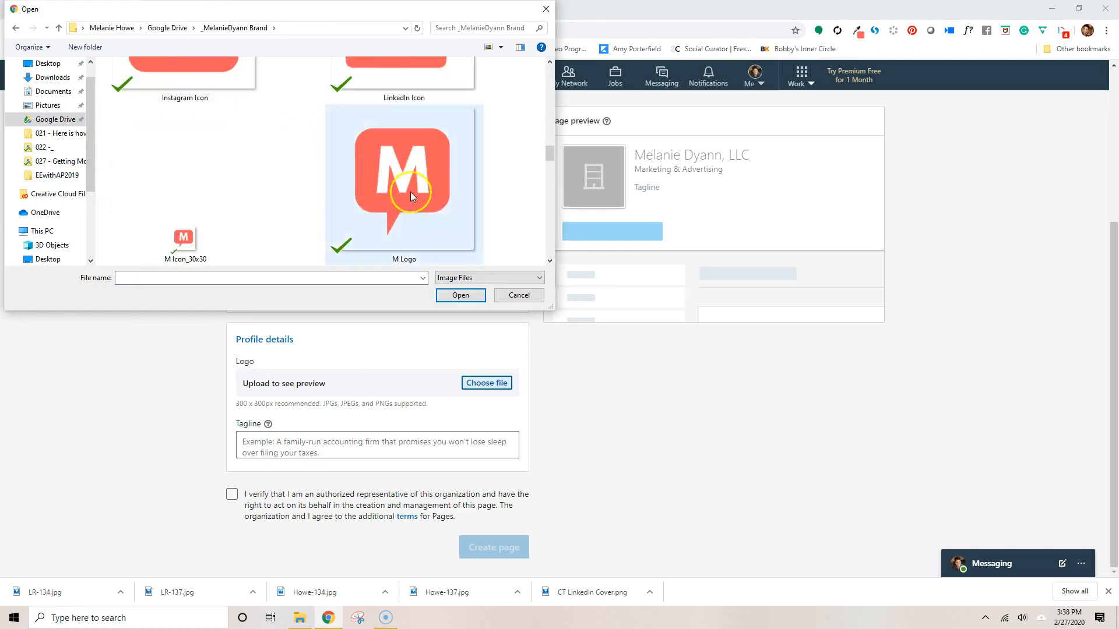
pyautogui.click(459, 296)
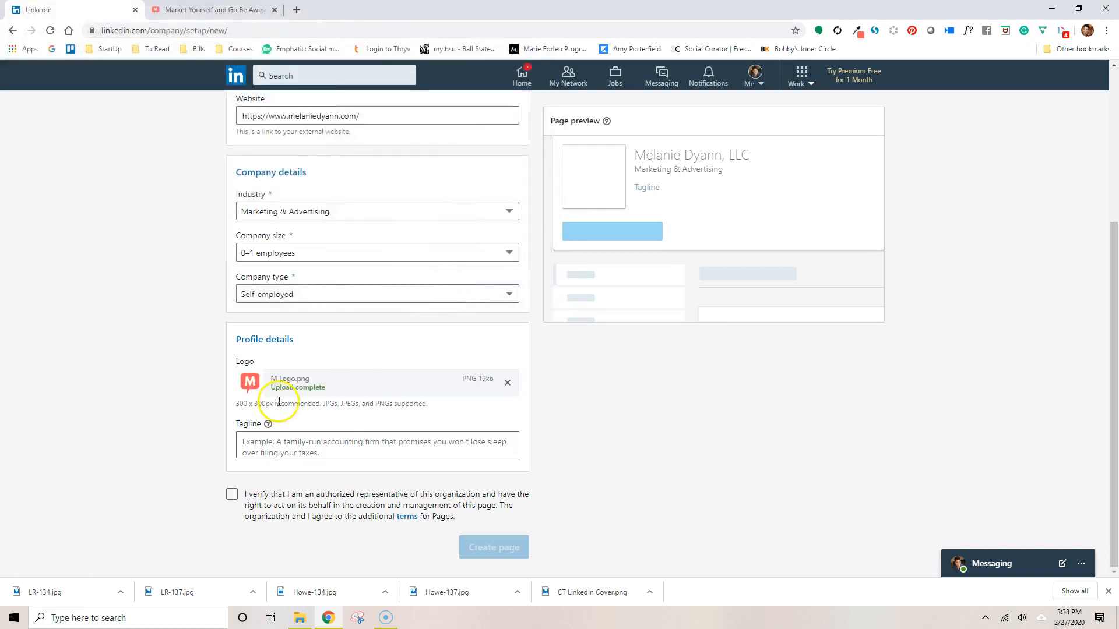
# Enter the tagline "Helping you show up authentically on social media so you can go be awesome."
pyautogui.click(337, 450)
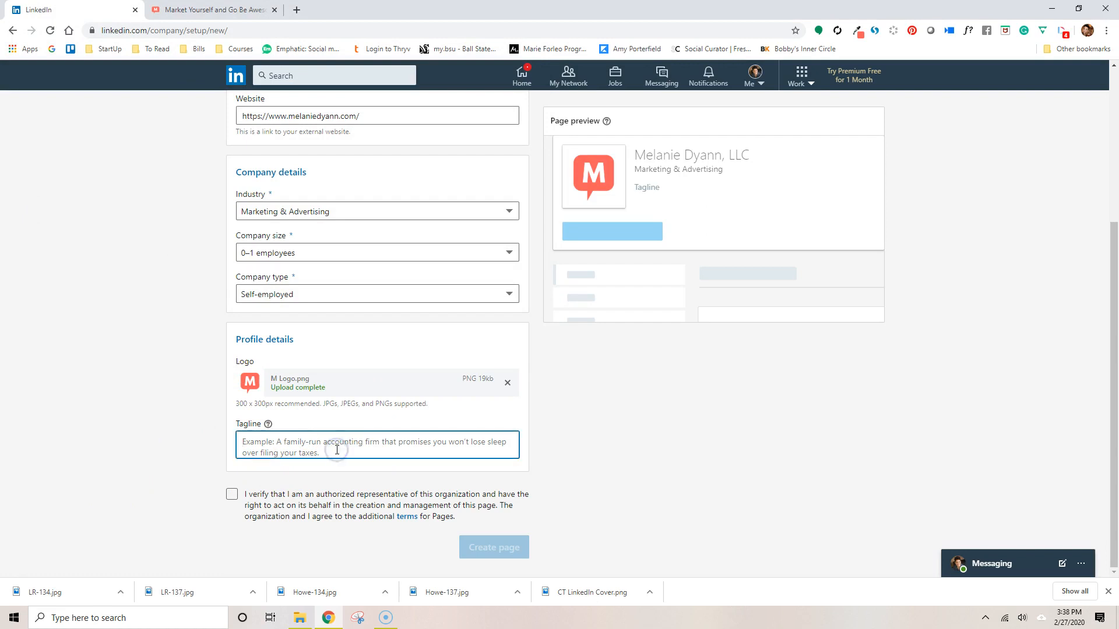
pyautogui.write('Helping you')
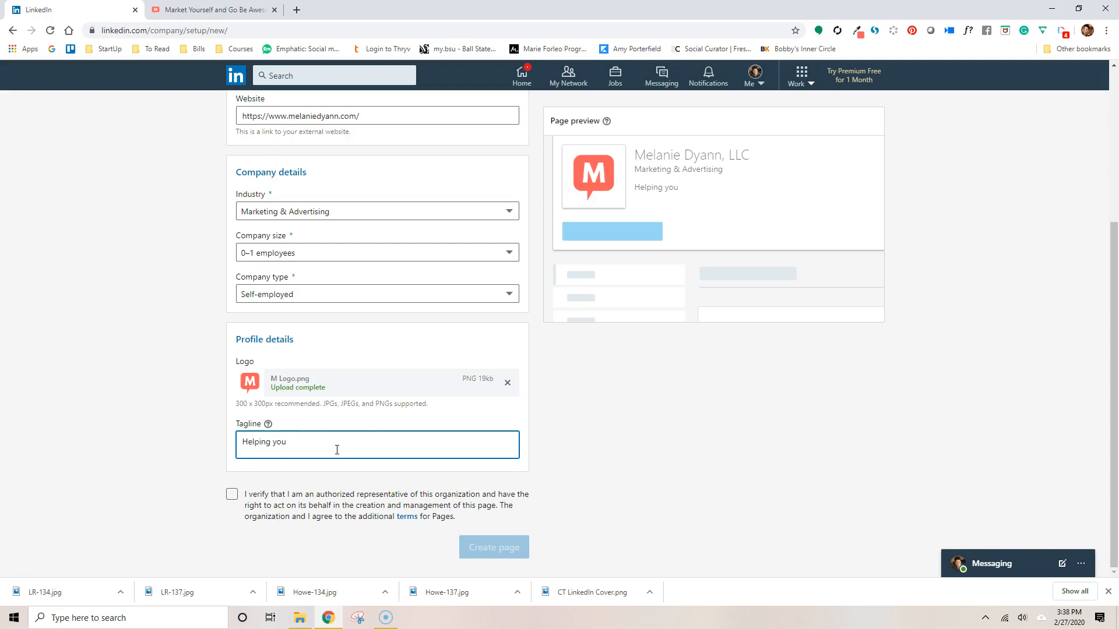
pyautogui.write(' show up authentically on social m')
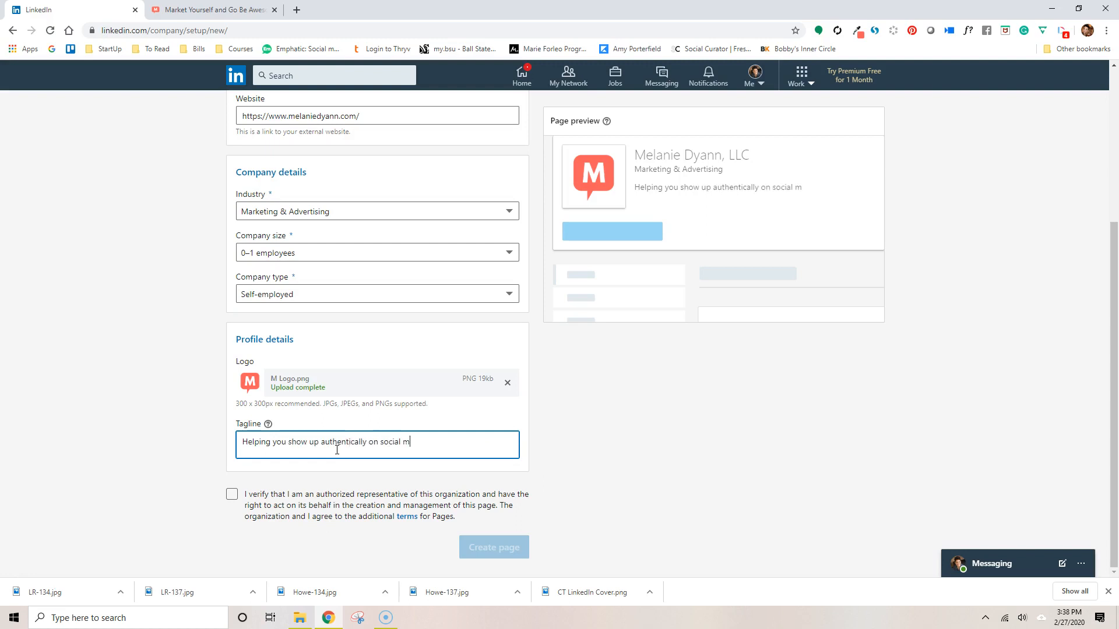
pyautogui.write('edia so you can')
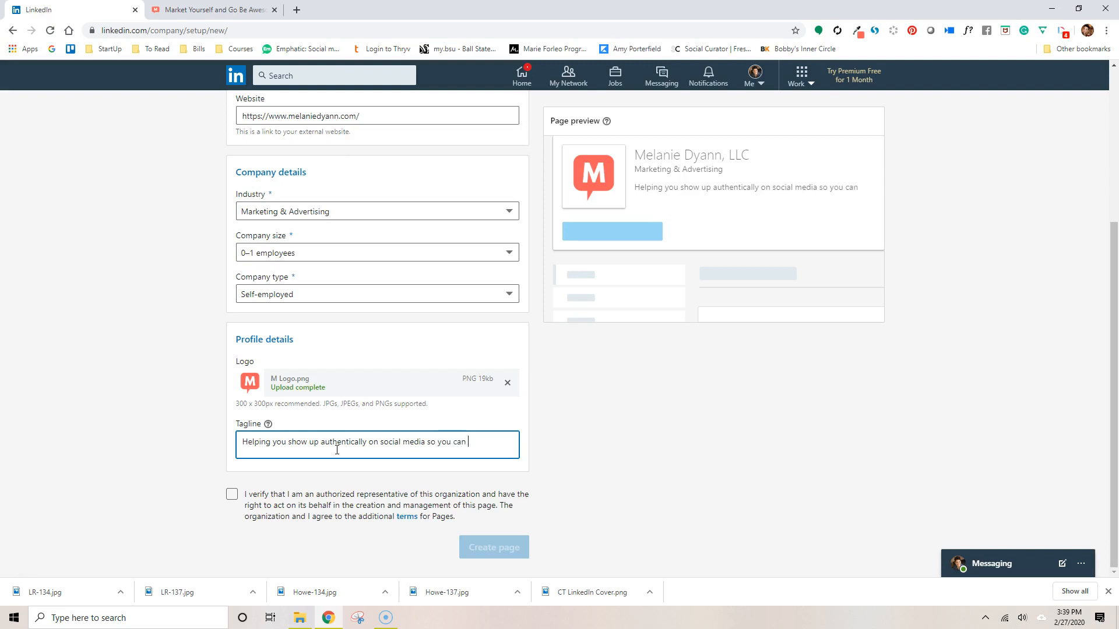
pyautogui.write(' go be awesome.')
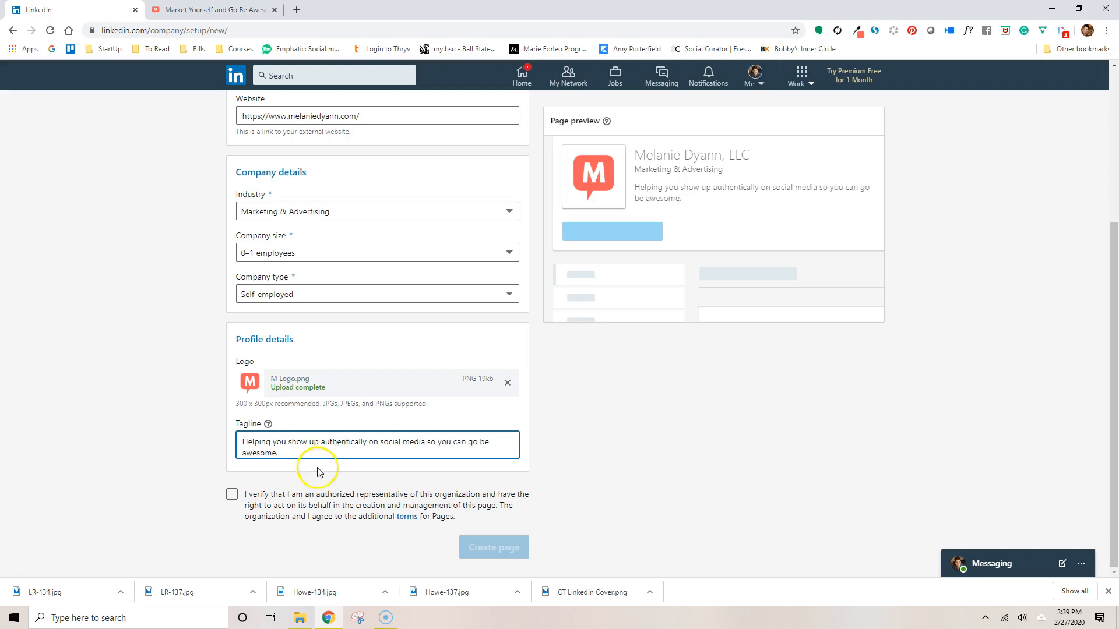
# Verify being an authorized representative of the organization, check the page preview, and create the page
pyautogui.click(231, 495)
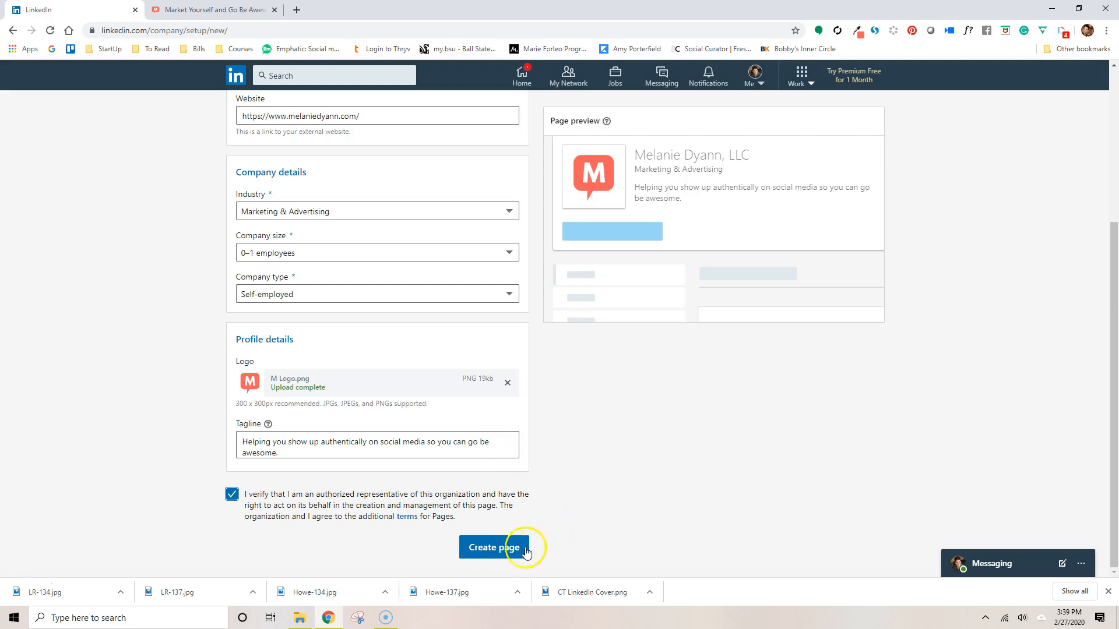
pyautogui.scroll(2, 611, 518)
pyautogui.scroll(2, 612, 518)
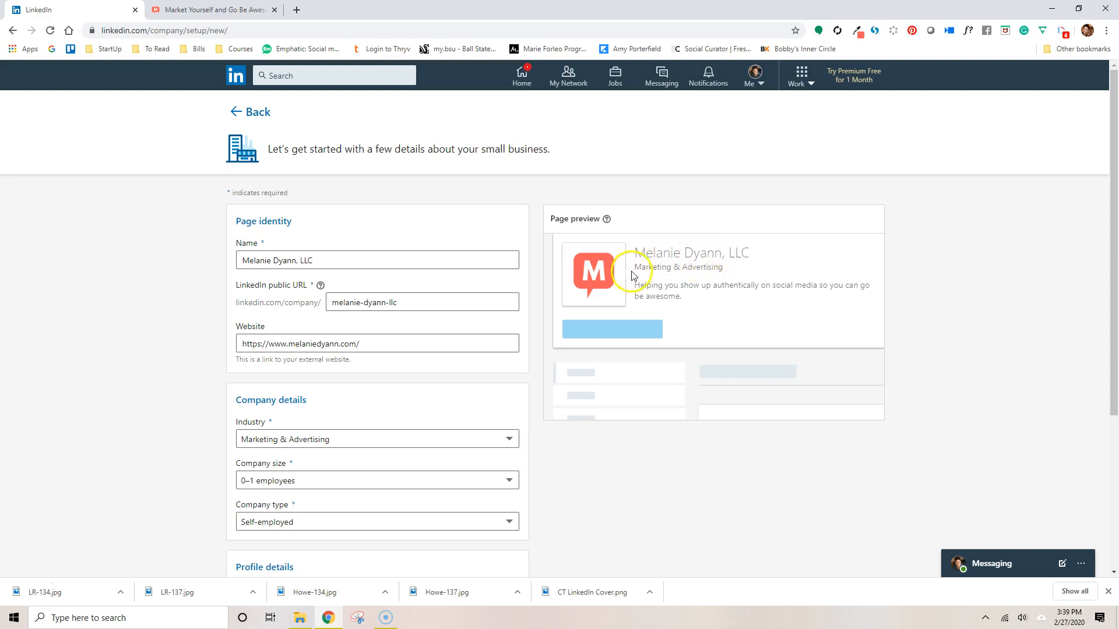
pyautogui.scroll(-4, 616, 519)
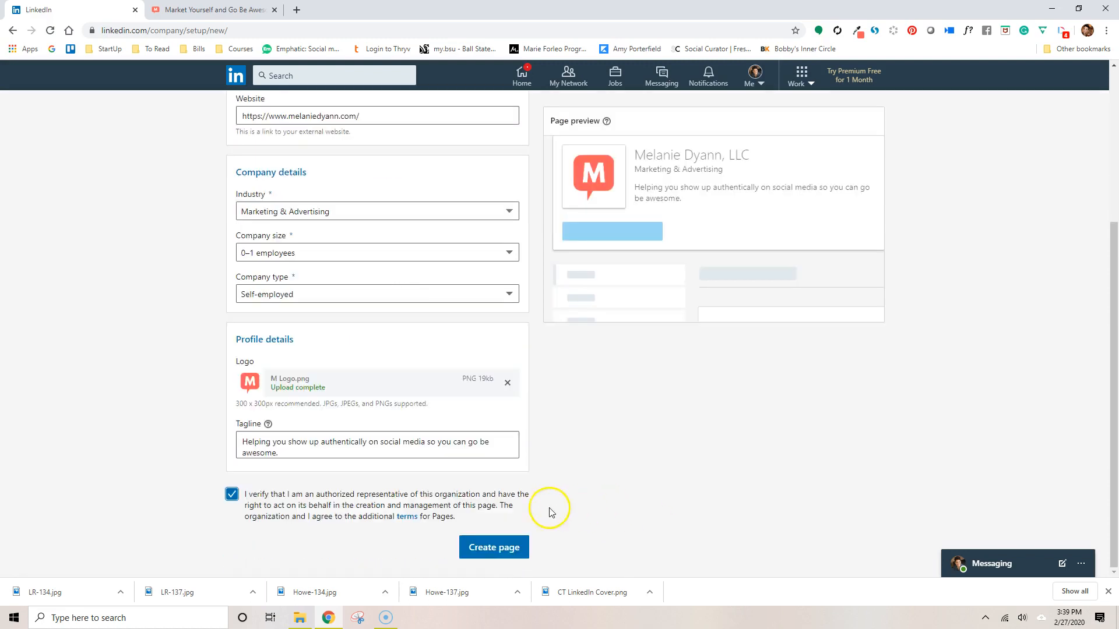
pyautogui.click(501, 548)
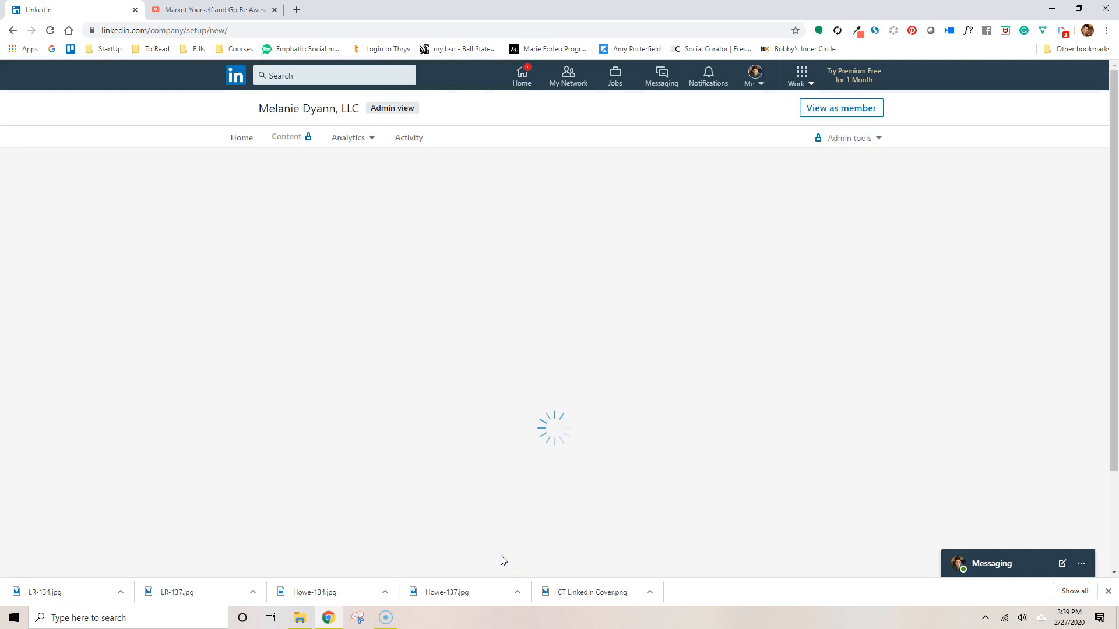
# Dismiss the browser's downloads bar and review the Build Your Page checklist
pyautogui.click(1107, 592)
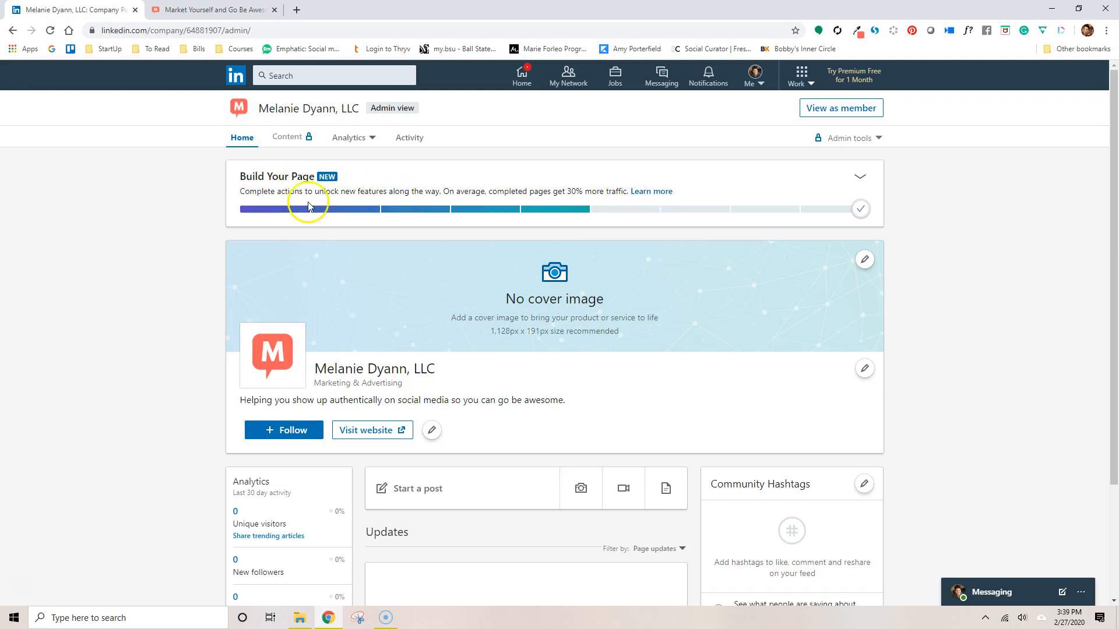
pyautogui.moveTo(865, 214)
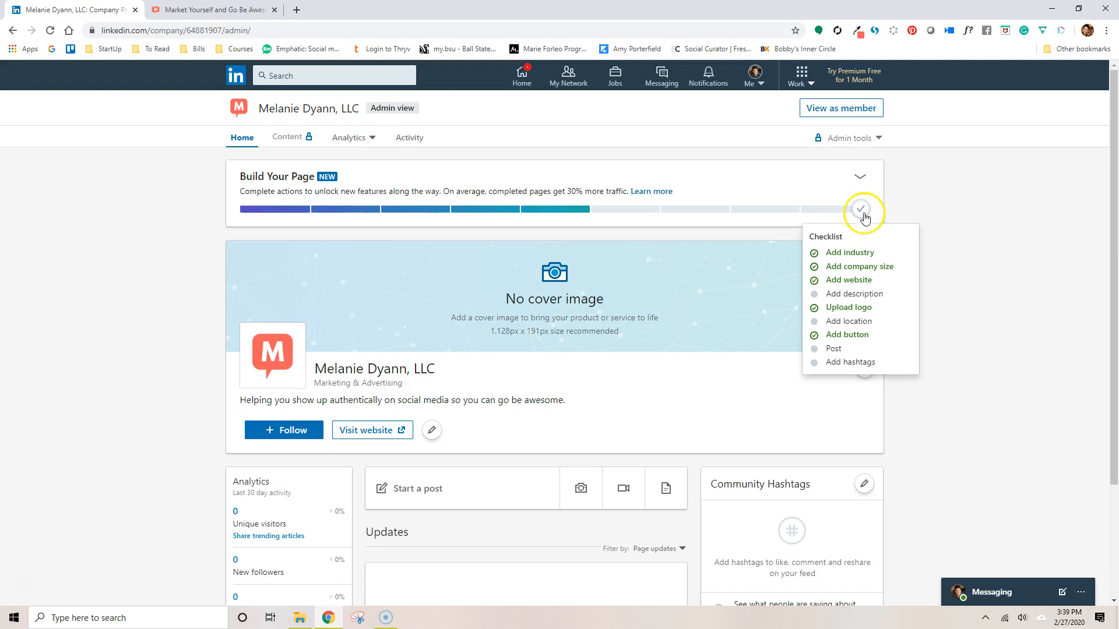
pyautogui.click(154, 338)
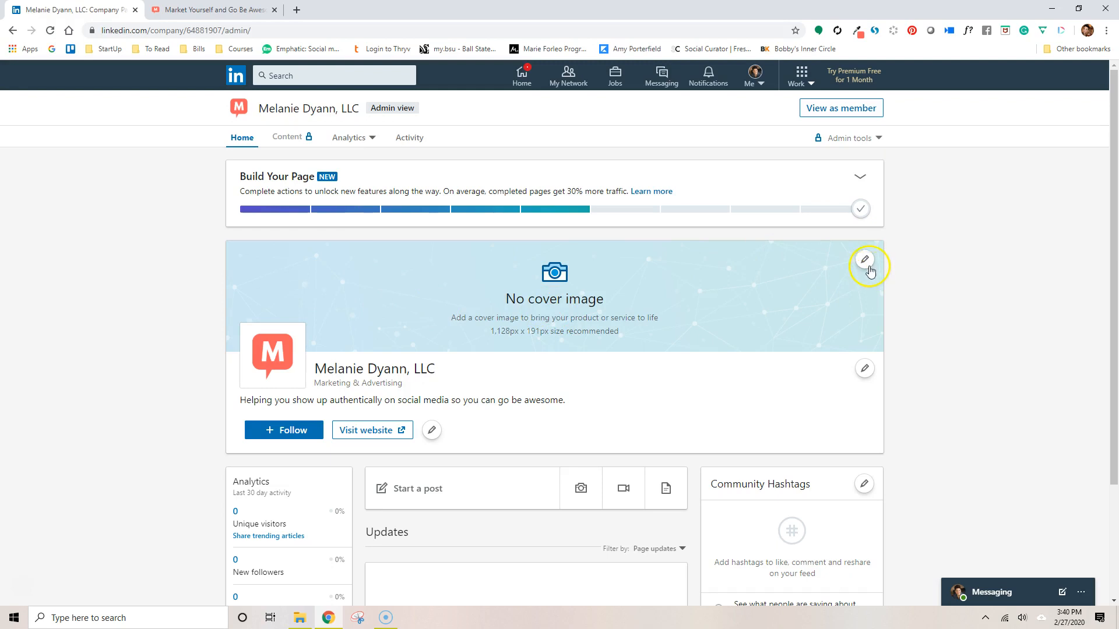
# Upload the third AmyPorterfieldEE2019 event photo from the Desktop folder as the page's cover image
pyautogui.click(865, 259)
pyautogui.click(768, 296)
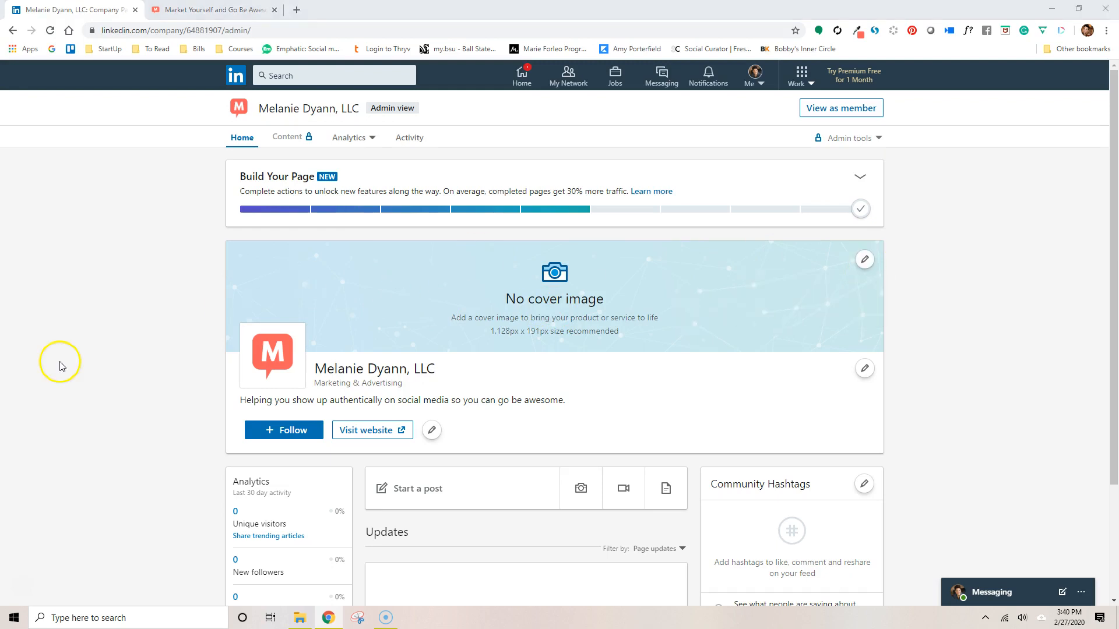
pyautogui.click(55, 142)
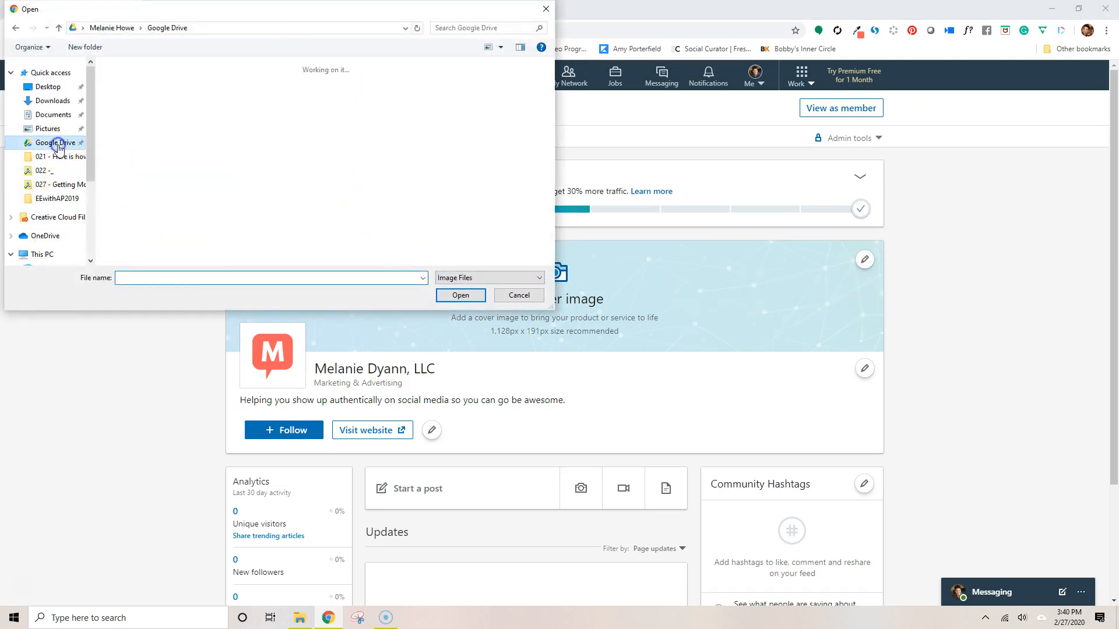
pyautogui.click(45, 87)
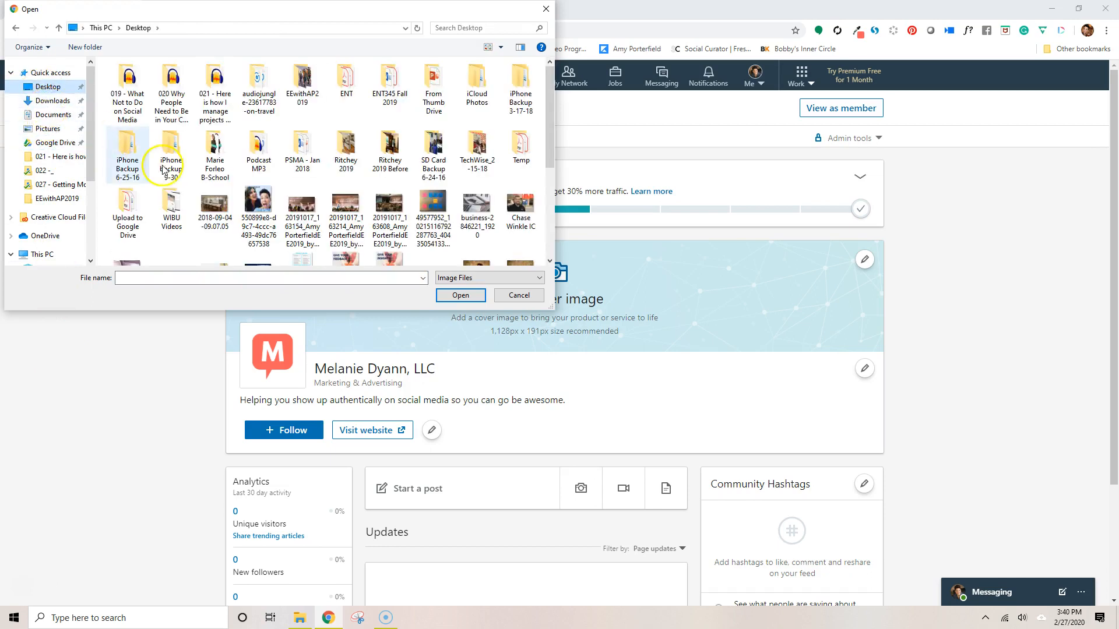
pyautogui.click(303, 217)
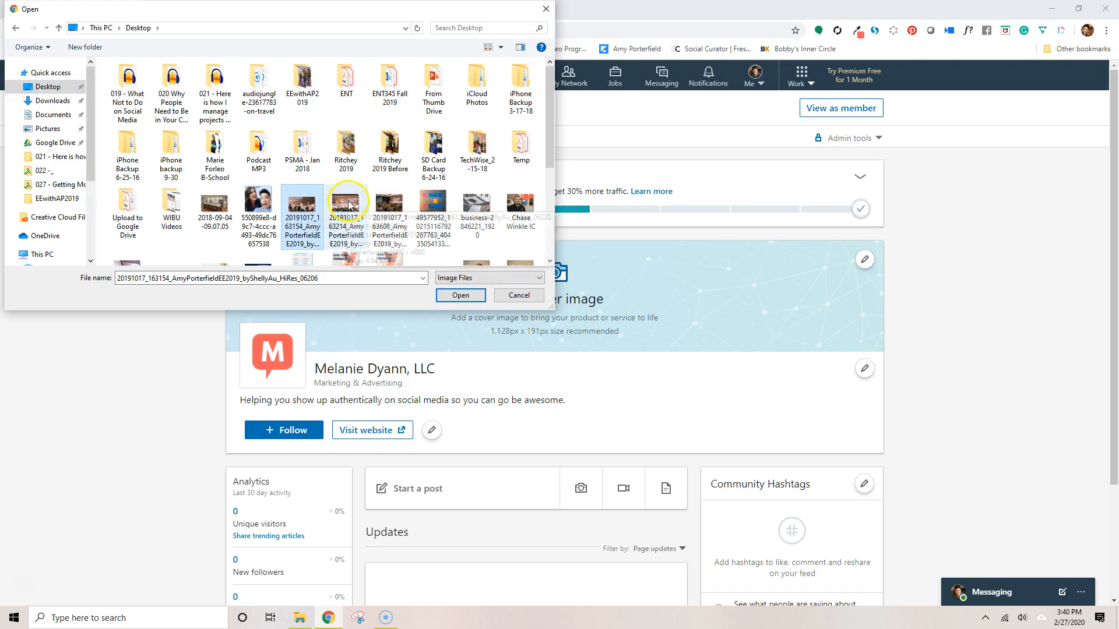
pyautogui.click(389, 215)
pyautogui.click(443, 298)
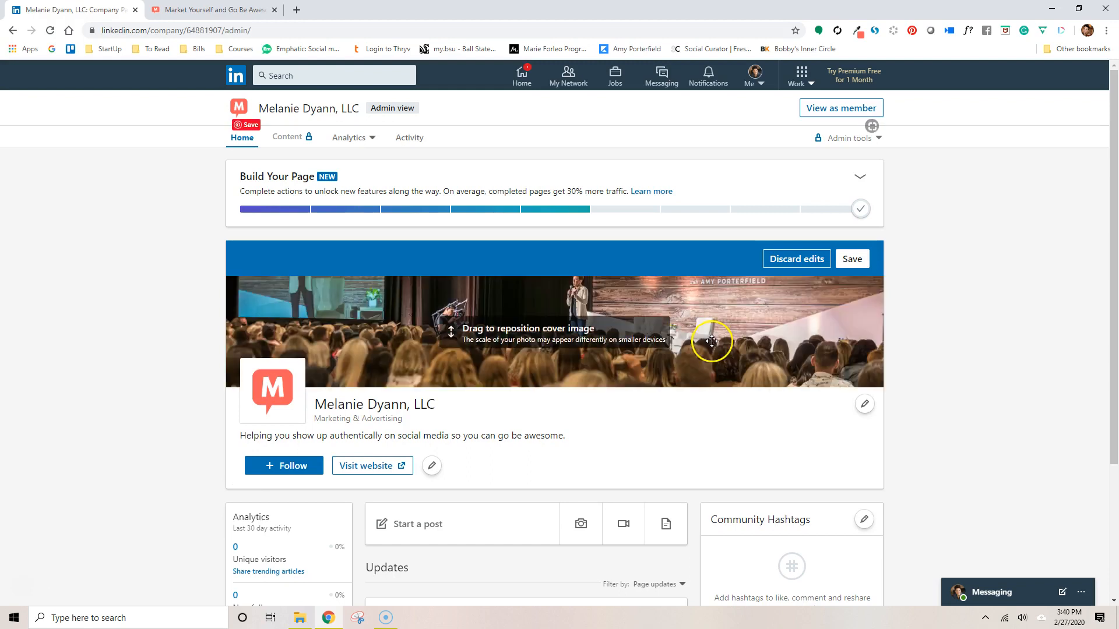
# Shift the cover photo downward within its frame to show more of the stage backdrop's Experience lettering, and save the cover image
pyautogui.moveTo(707, 337)
pyautogui.mouseDown()
pyautogui.moveTo(707, 350)
pyautogui.moveTo(707, 325)
pyautogui.moveTo(706, 353)
pyautogui.moveTo(709, 341)
pyautogui.mouseUp()
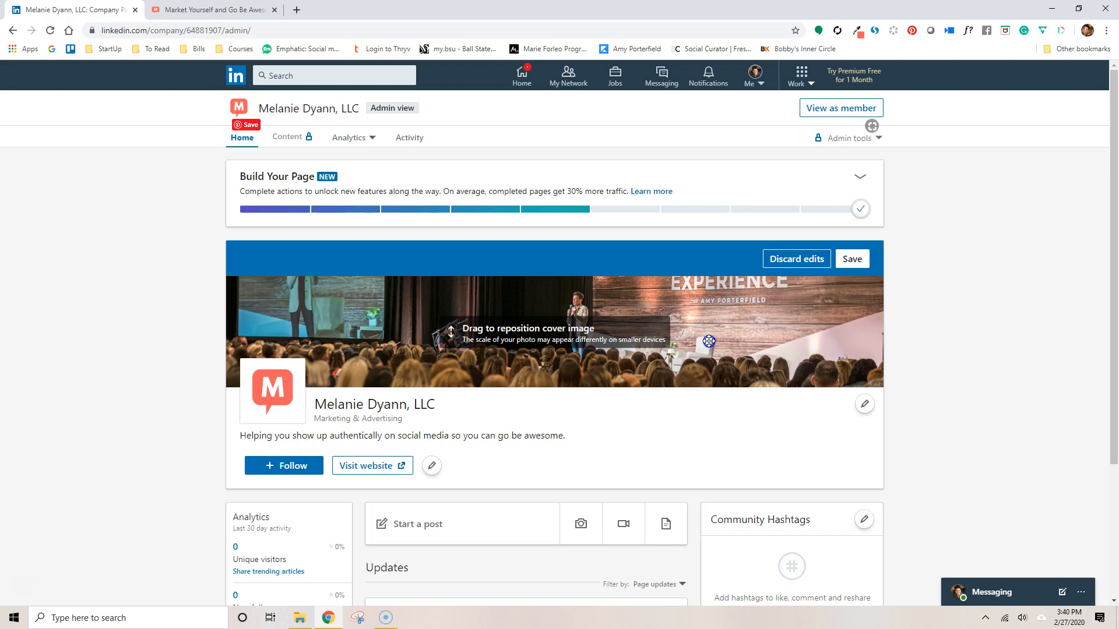
pyautogui.click(853, 261)
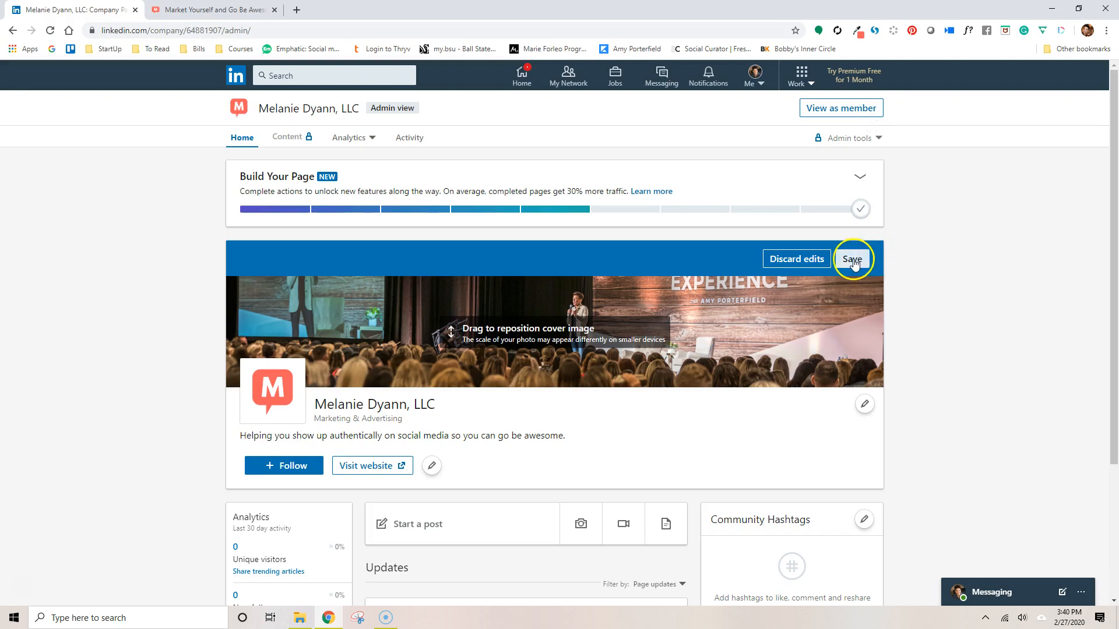
pyautogui.click(851, 261)
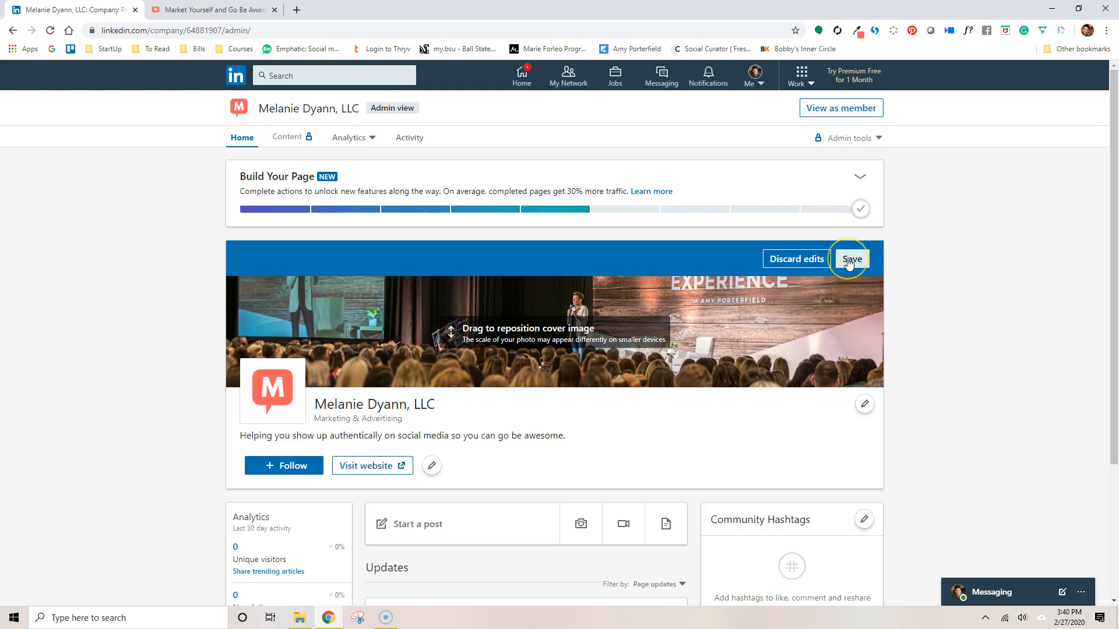
pyautogui.moveTo(827, 305); pyautogui.dragTo(828, 321)
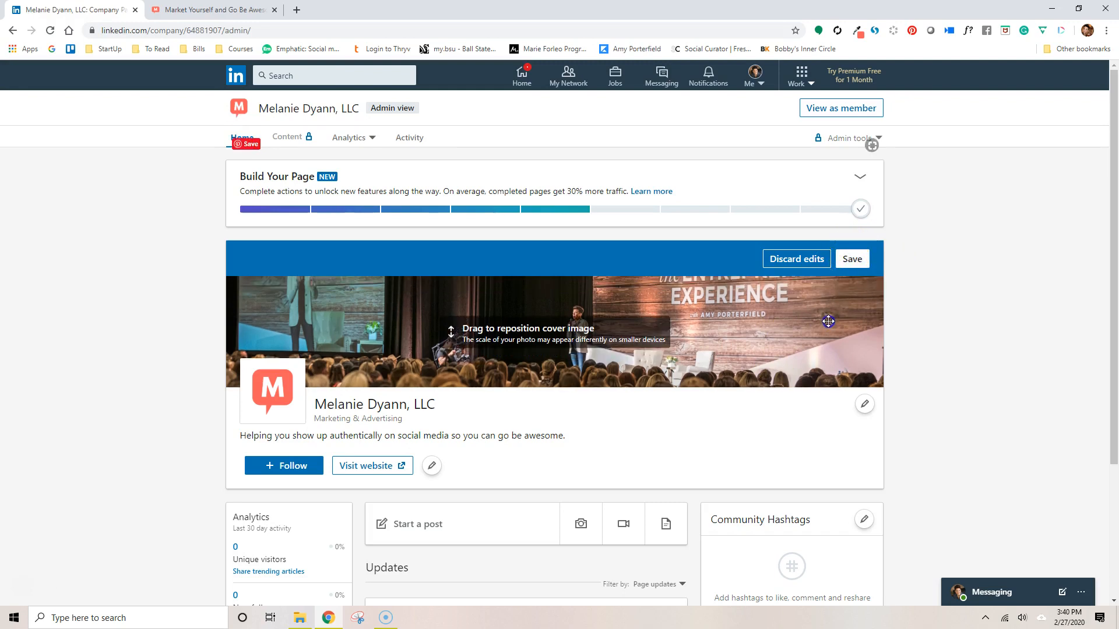
pyautogui.click(852, 260)
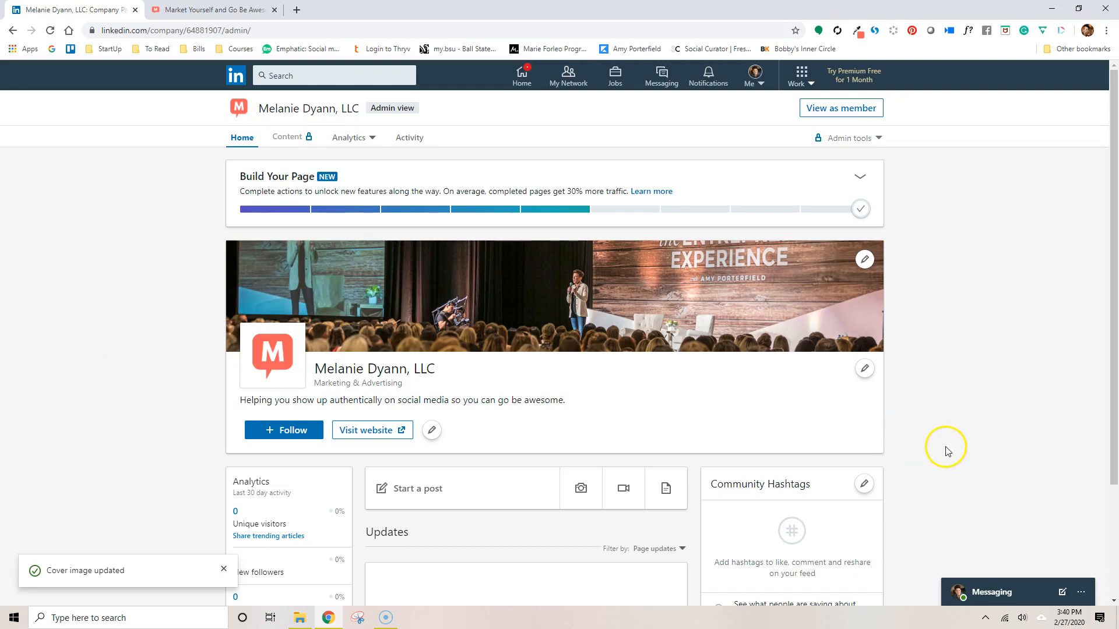
# Review the new page's home sections, its Build Your Page checklist and the hashtag settings without editing them
pyautogui.scroll(-3, 938, 446)
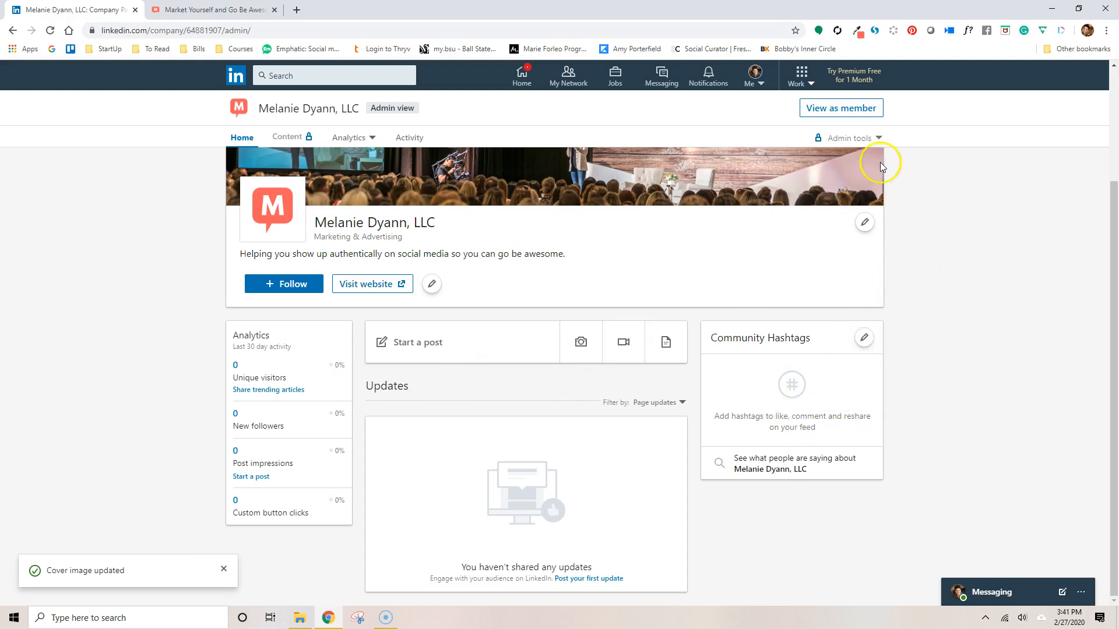
pyautogui.scroll(3, 884, 153)
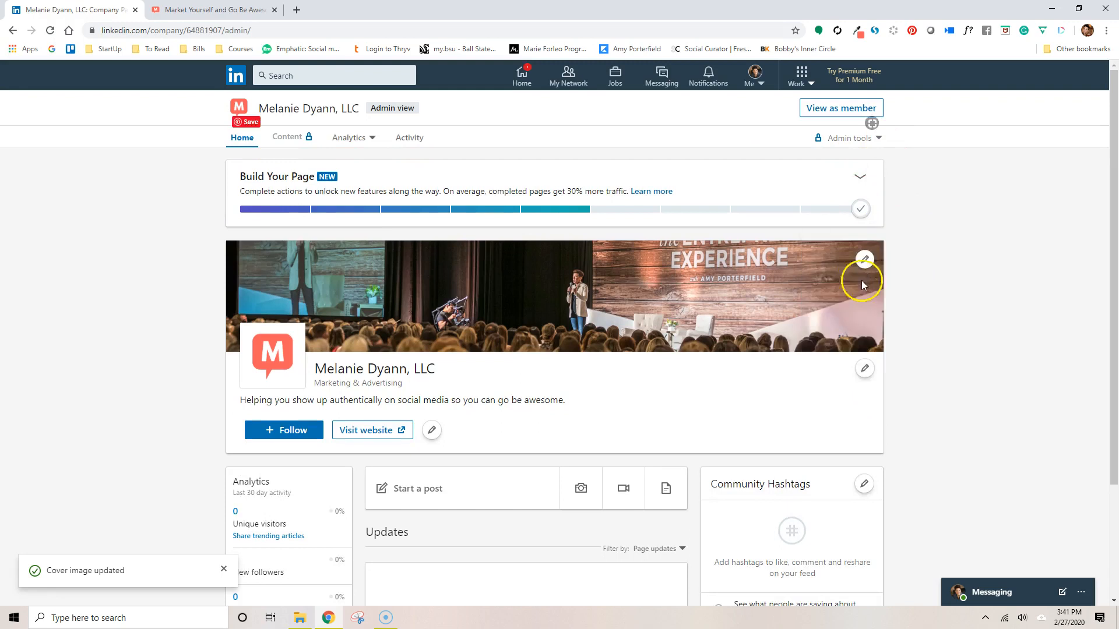
pyautogui.moveTo(863, 219)
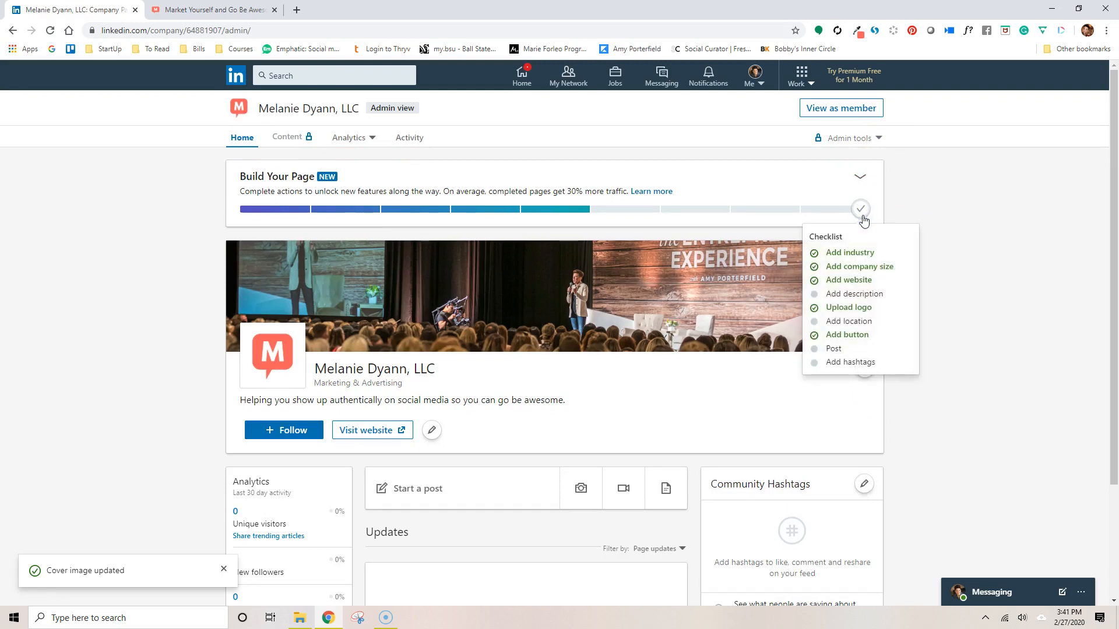
pyautogui.scroll(-3, 752, 448)
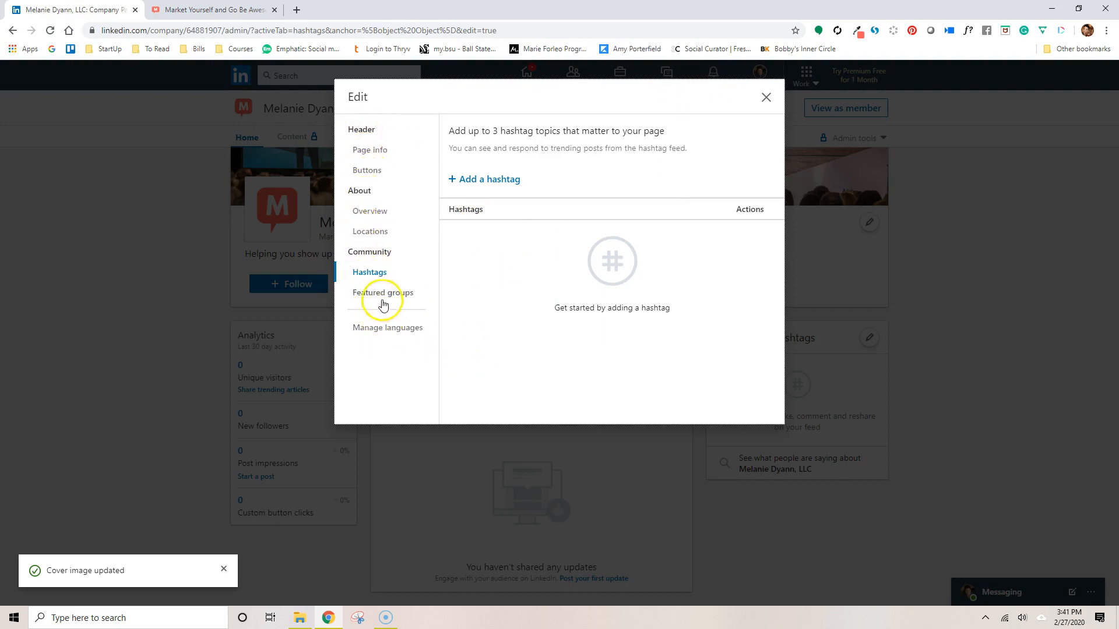
pyautogui.click(767, 101)
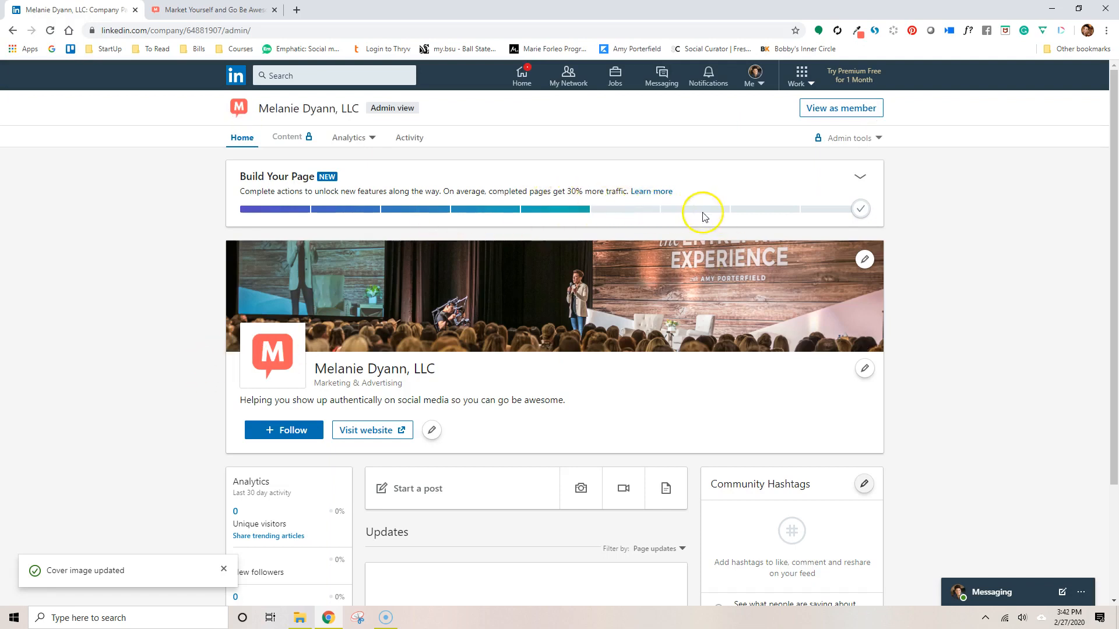
pyautogui.click(860, 211)
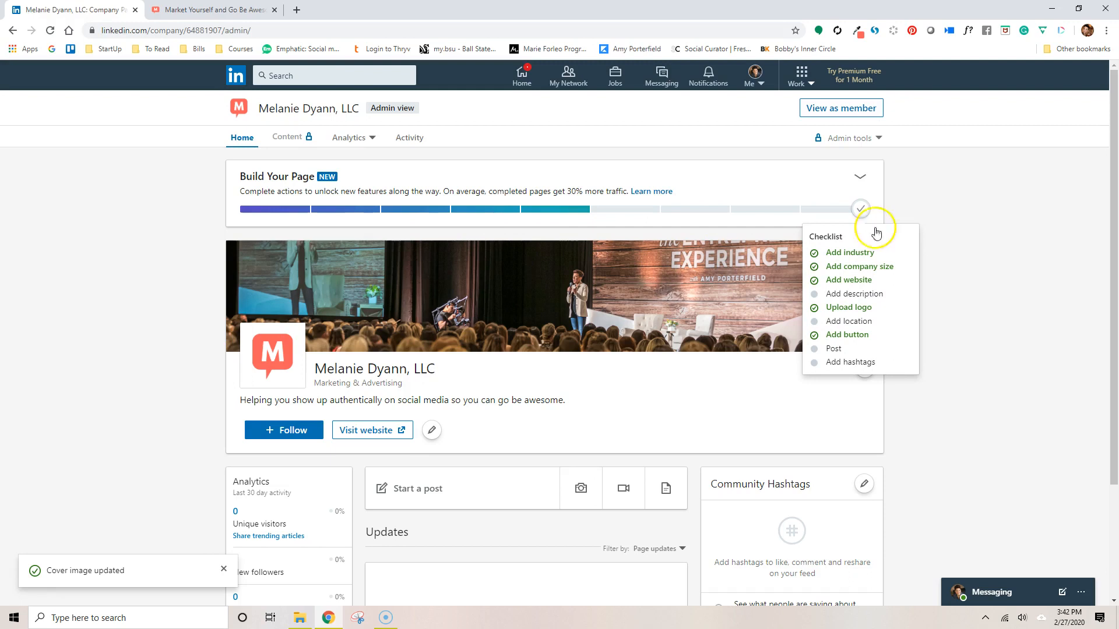
pyautogui.click(955, 247)
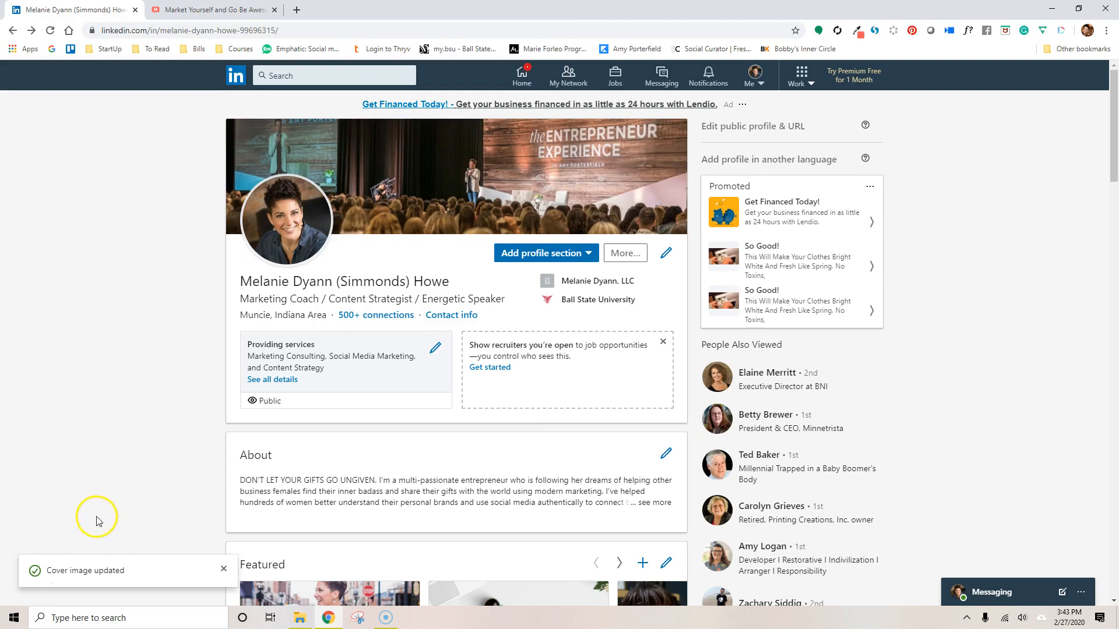
# On the personal profile, link the Speaker, Podcaster, Marketing Course Creator experience to the LLC's new company page and save it
pyautogui.scroll(-5, 312, 434)
pyautogui.scroll(-9, 314, 438)
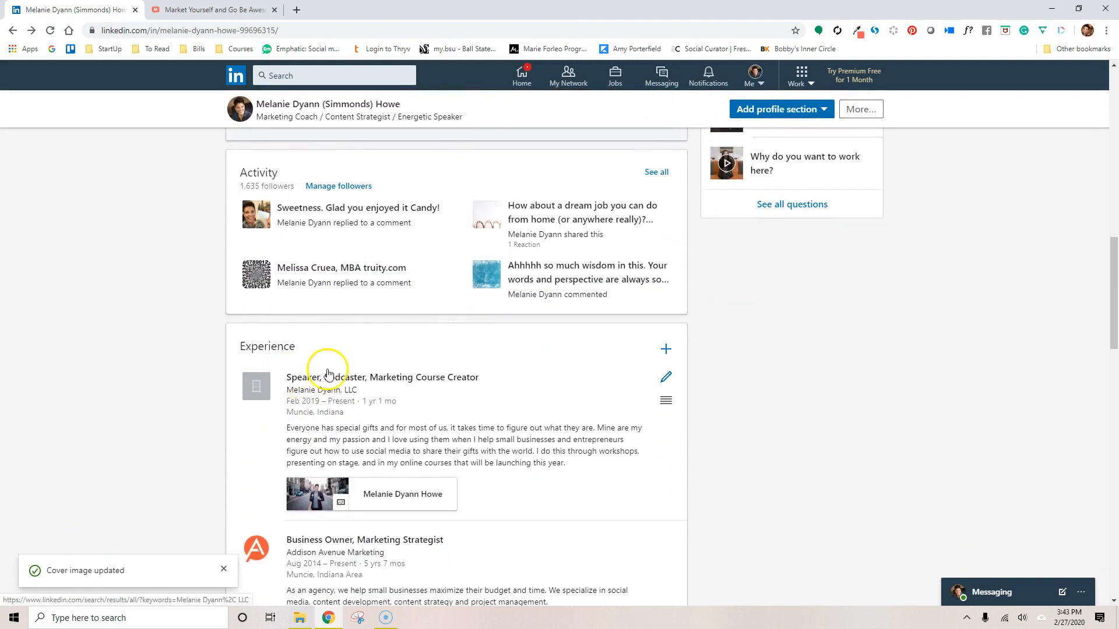
pyautogui.scroll(-2, 350, 390)
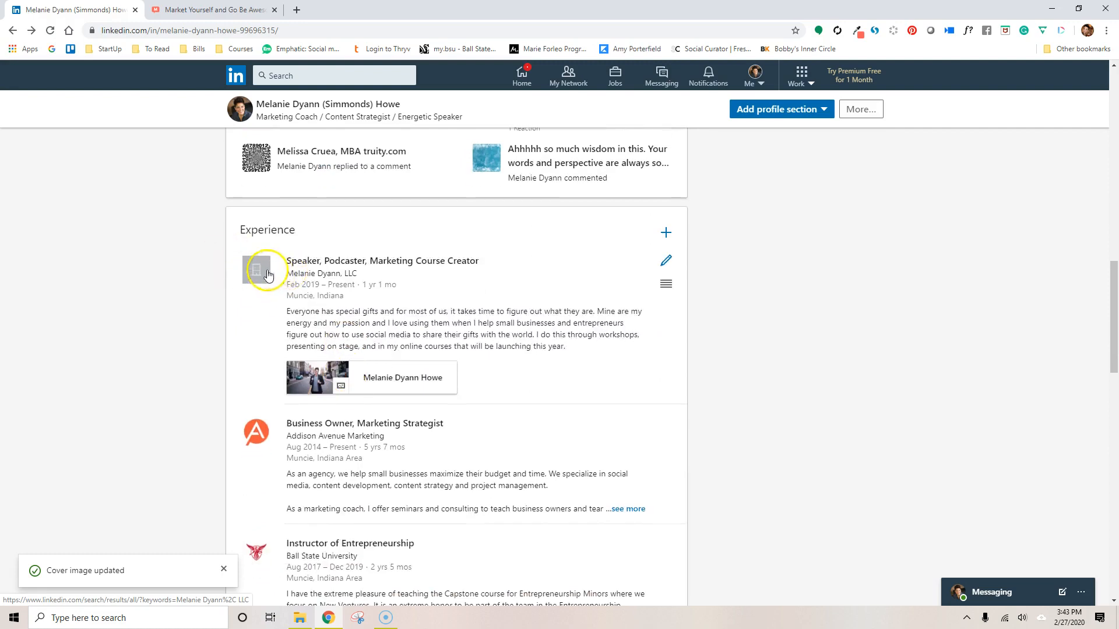
pyautogui.click(666, 262)
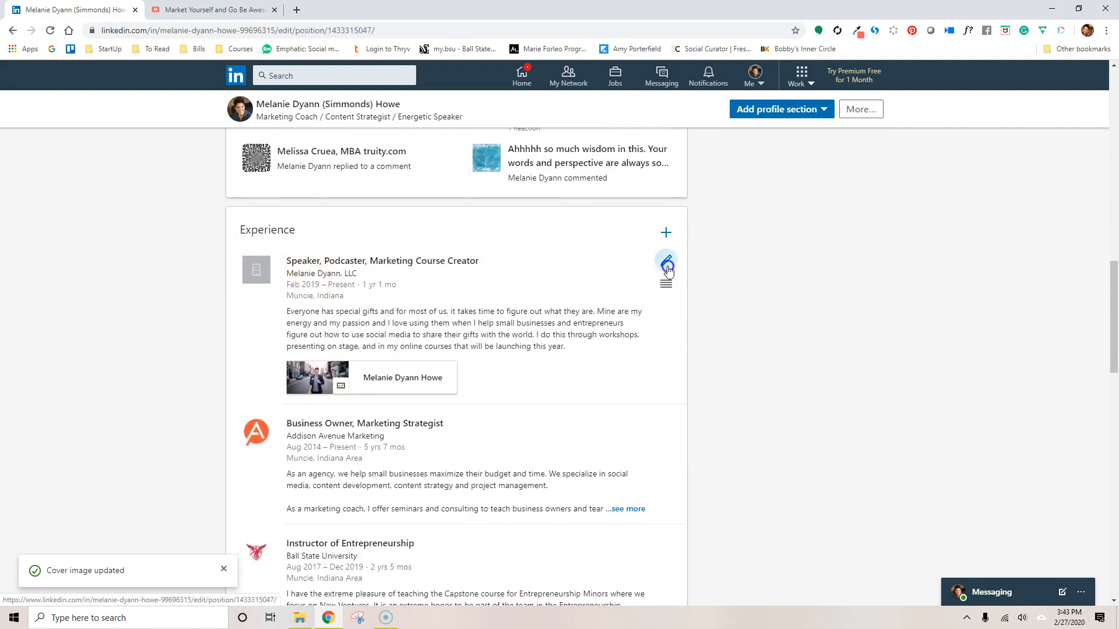
pyautogui.click(472, 240)
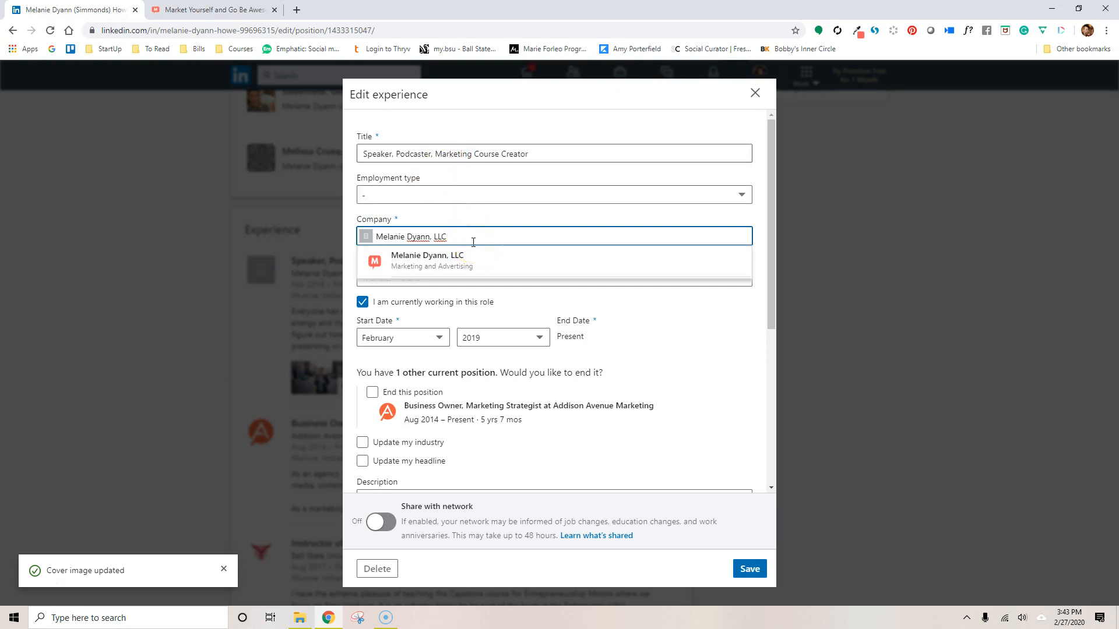
pyautogui.moveTo(473, 242); pyautogui.dragTo(354, 241)
pyautogui.click(442, 261)
pyautogui.click(442, 261)
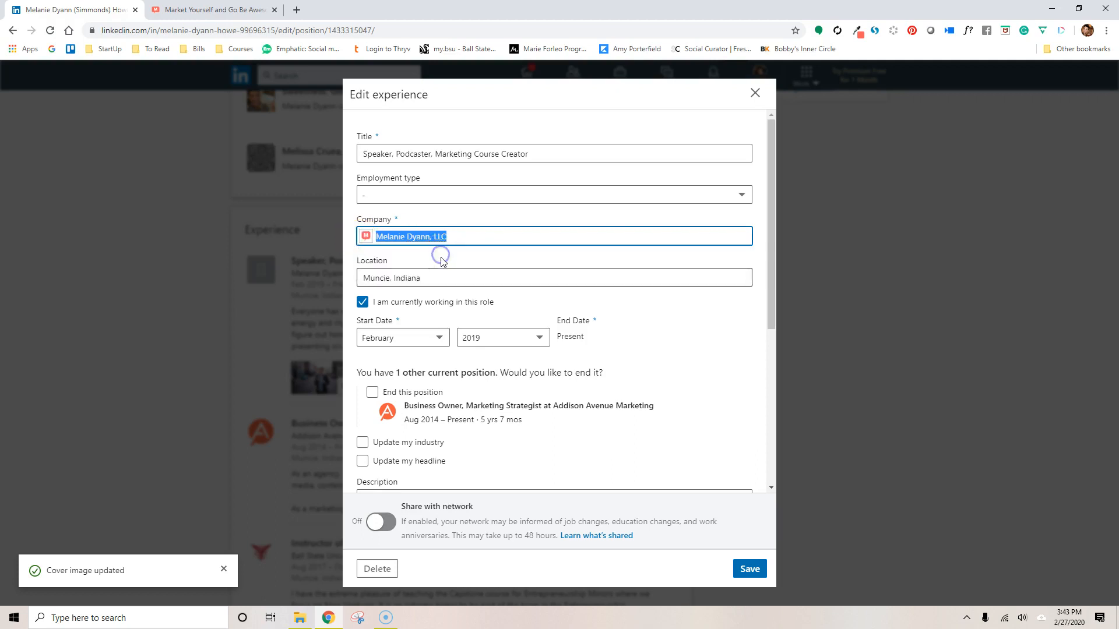
pyautogui.click(749, 569)
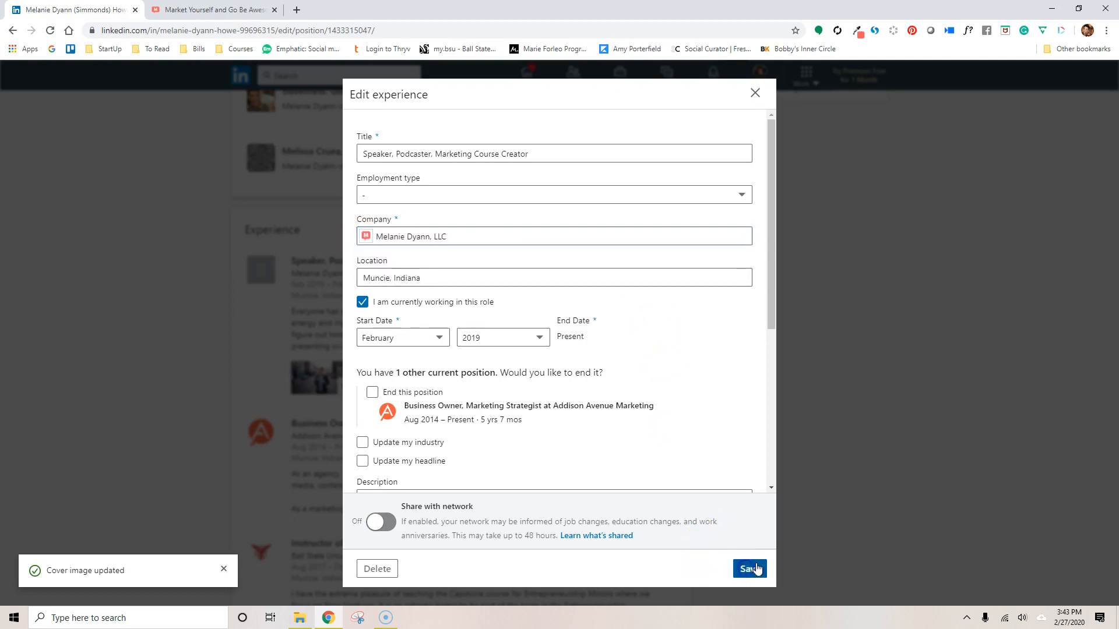
# Open the LLC's company page from the personal profile's experience entry and look over its admin home
pyautogui.click(265, 274)
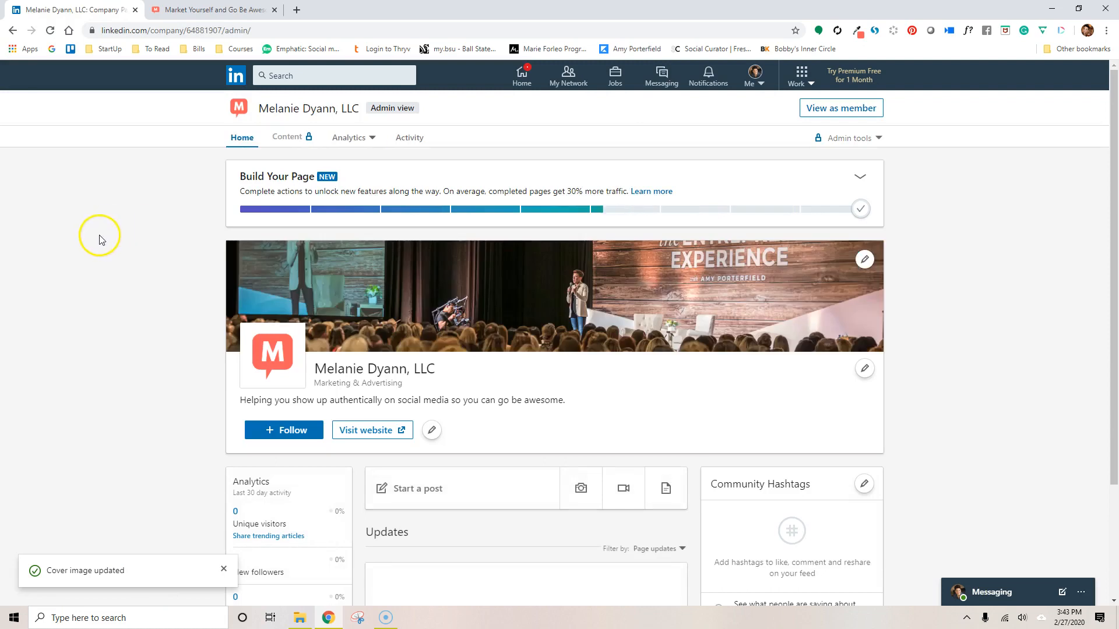
pyautogui.scroll(-2, 615, 373)
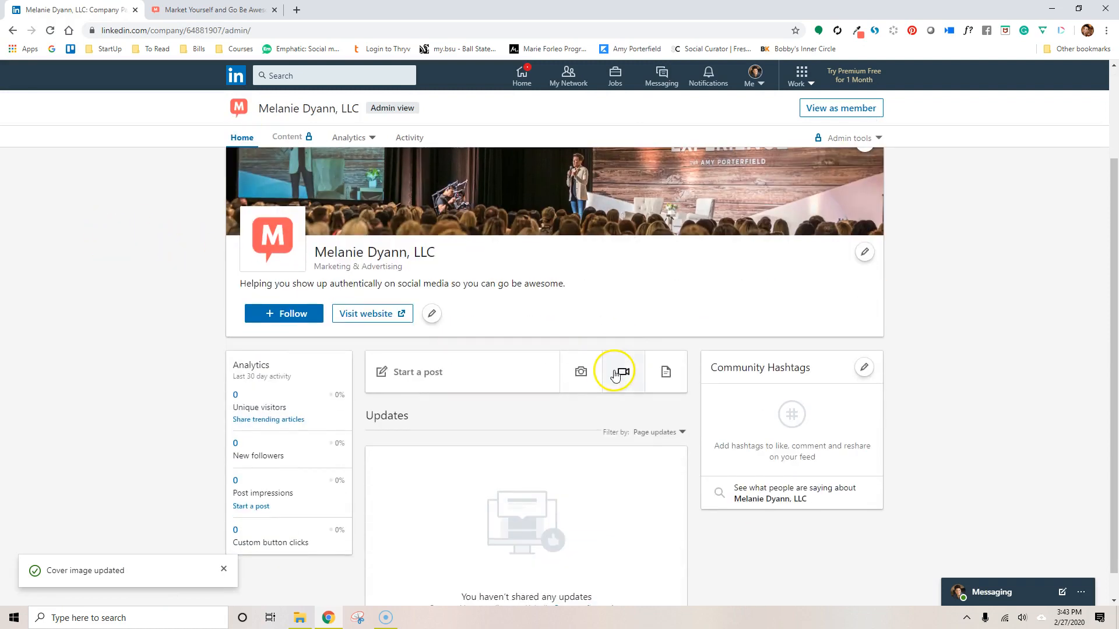
pyautogui.scroll(2, 616, 374)
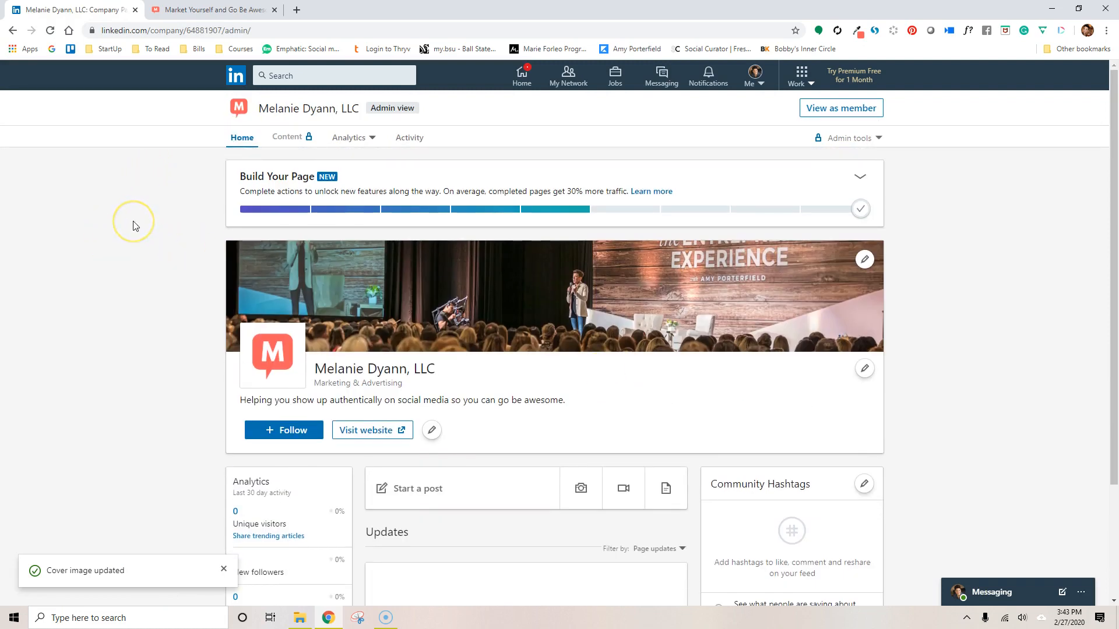